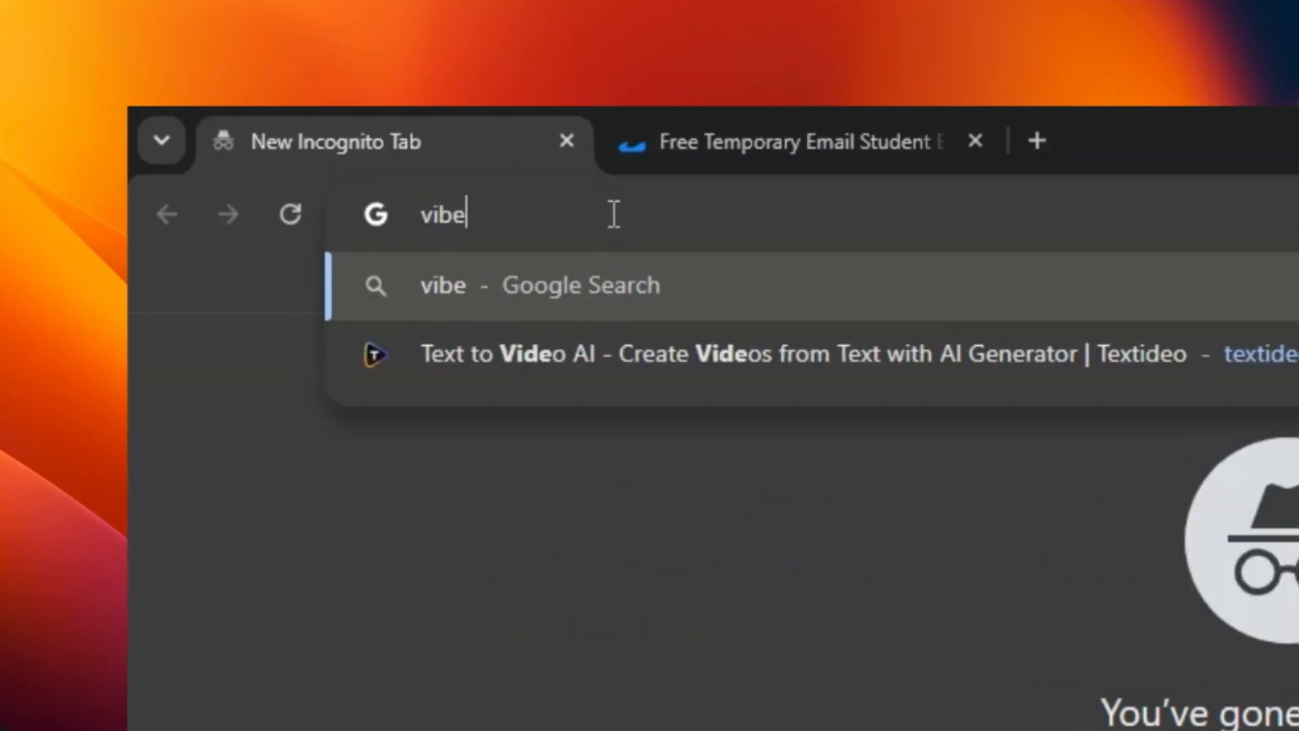
Open the vibes.ai website and choose to log in with a mobile number or email address.
{"action": "key", "text": "Return"}
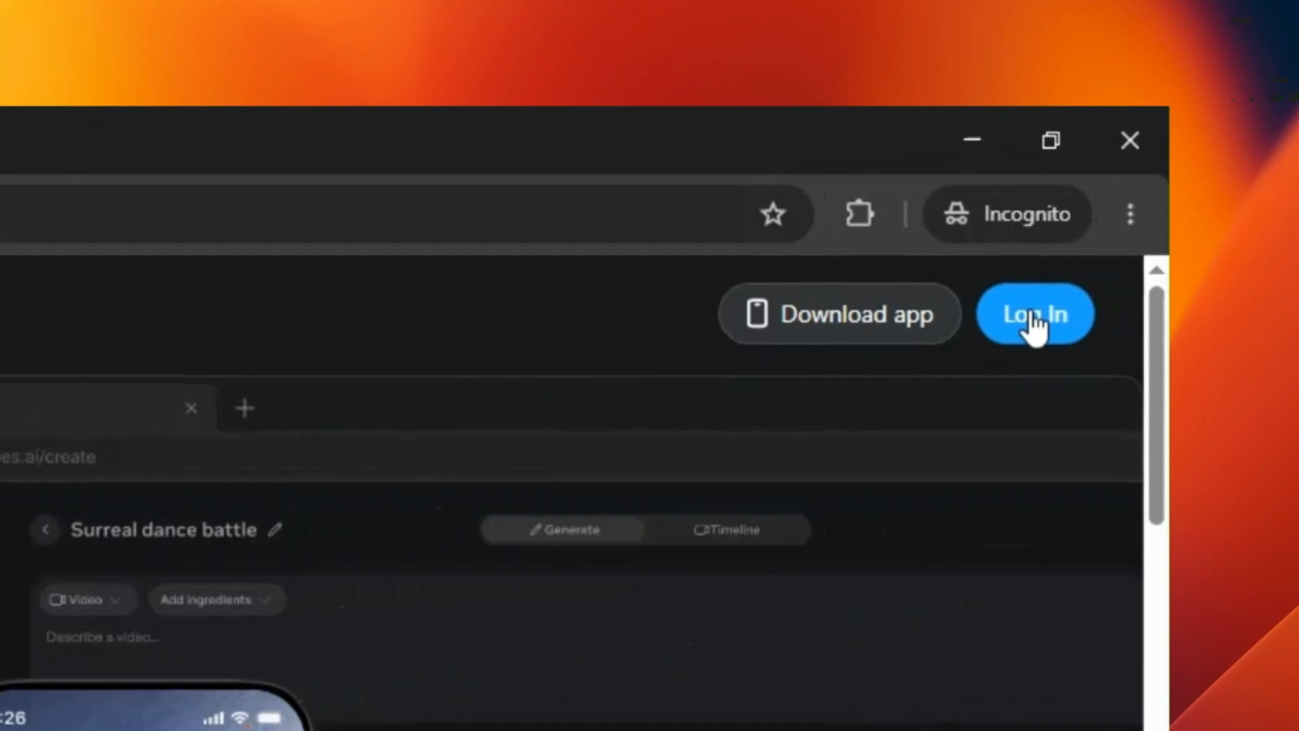
{"action": "left_click", "coordinate": [1032, 312]}
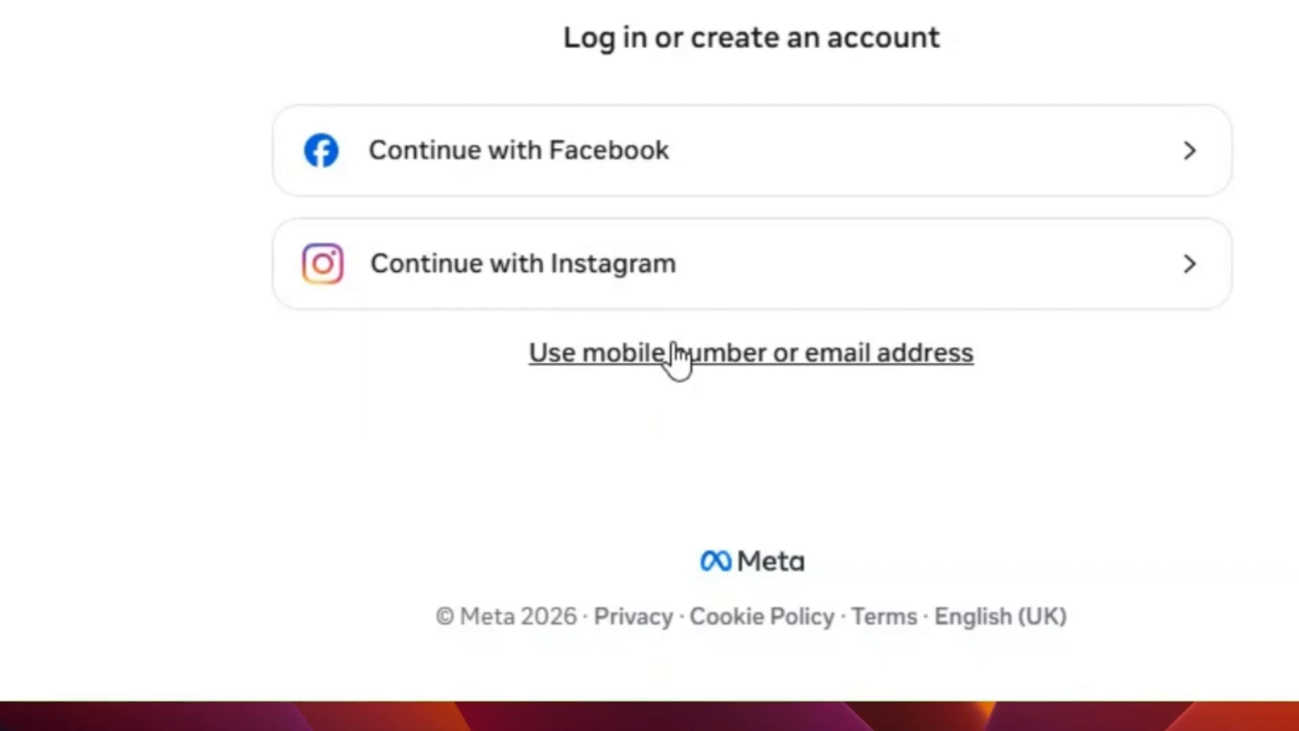
{"action": "left_click", "coordinate": [674, 348]}
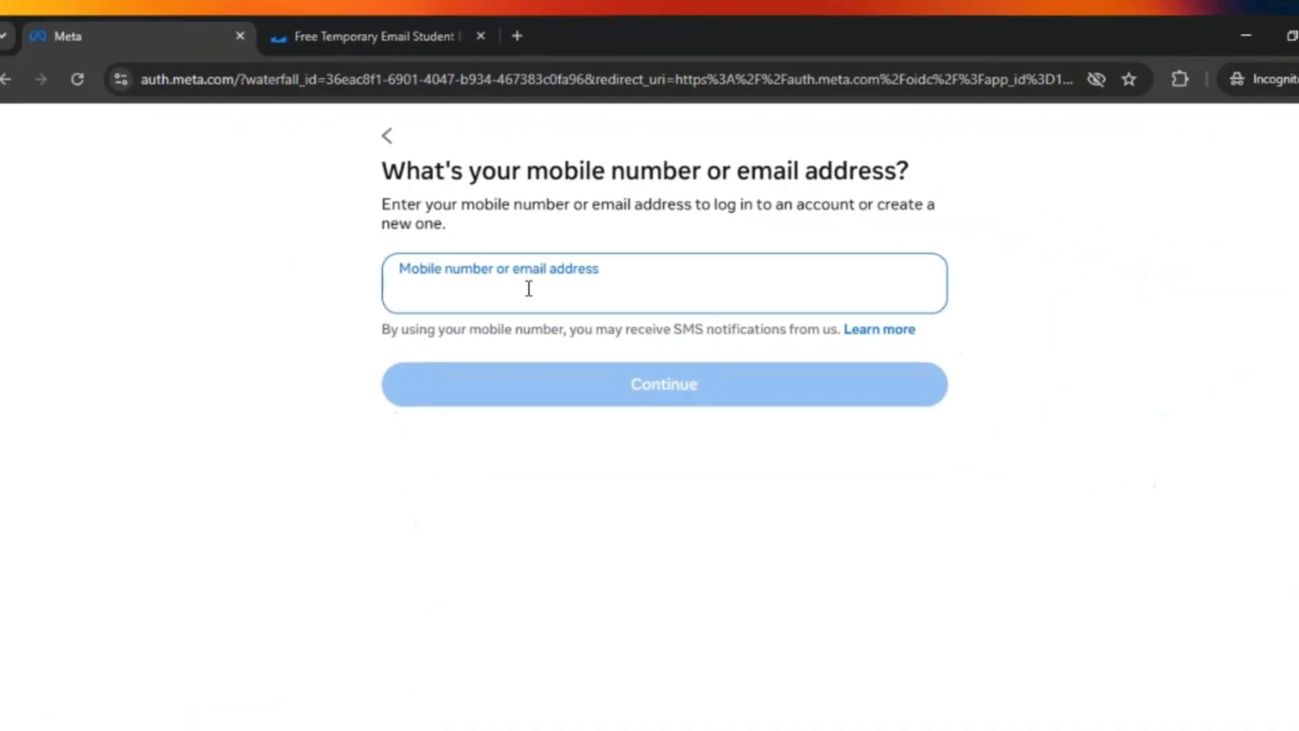
Copy the temporary email address from the mailwave.dev tab and submit it in the Meta sign-up form.
{"action": "left_click", "coordinate": [400, 40]}
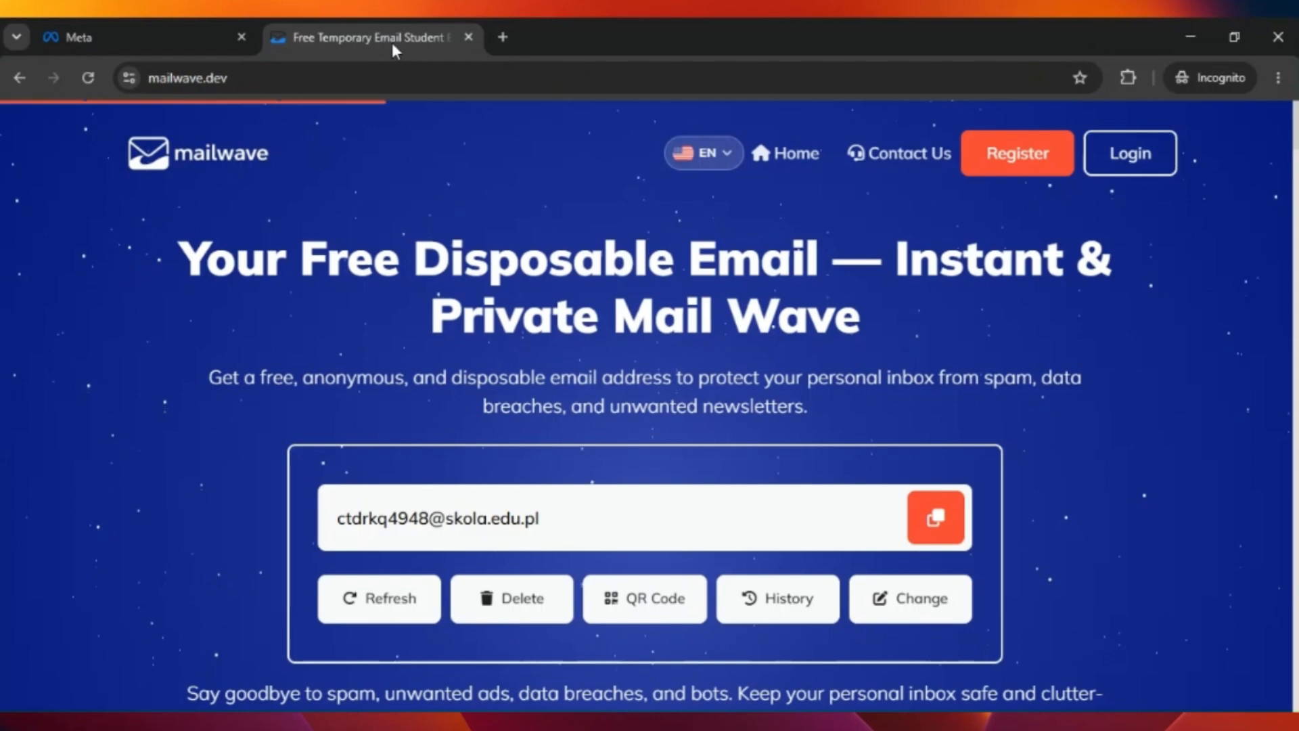
{"action": "left_click", "coordinate": [936, 518]}
{"action": "left_click", "coordinate": [190, 45]}
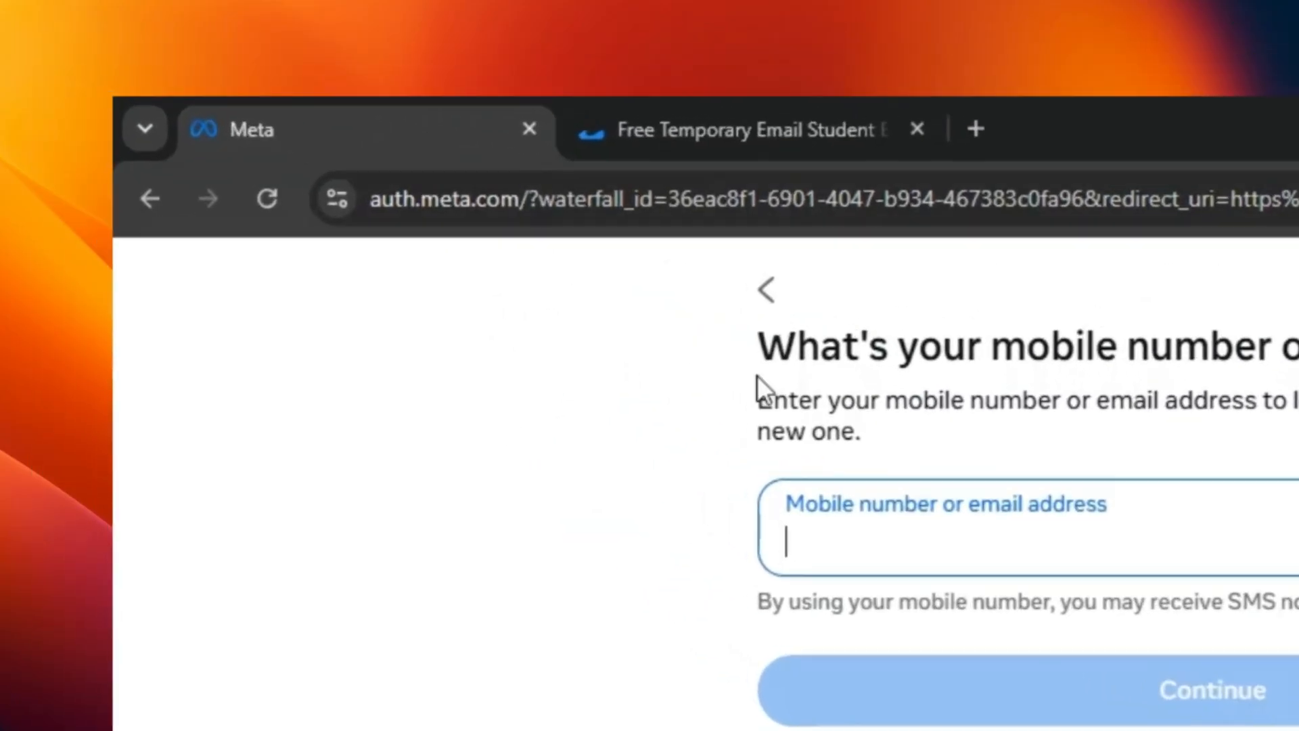
{"action": "key", "text": "ctrl+v"}
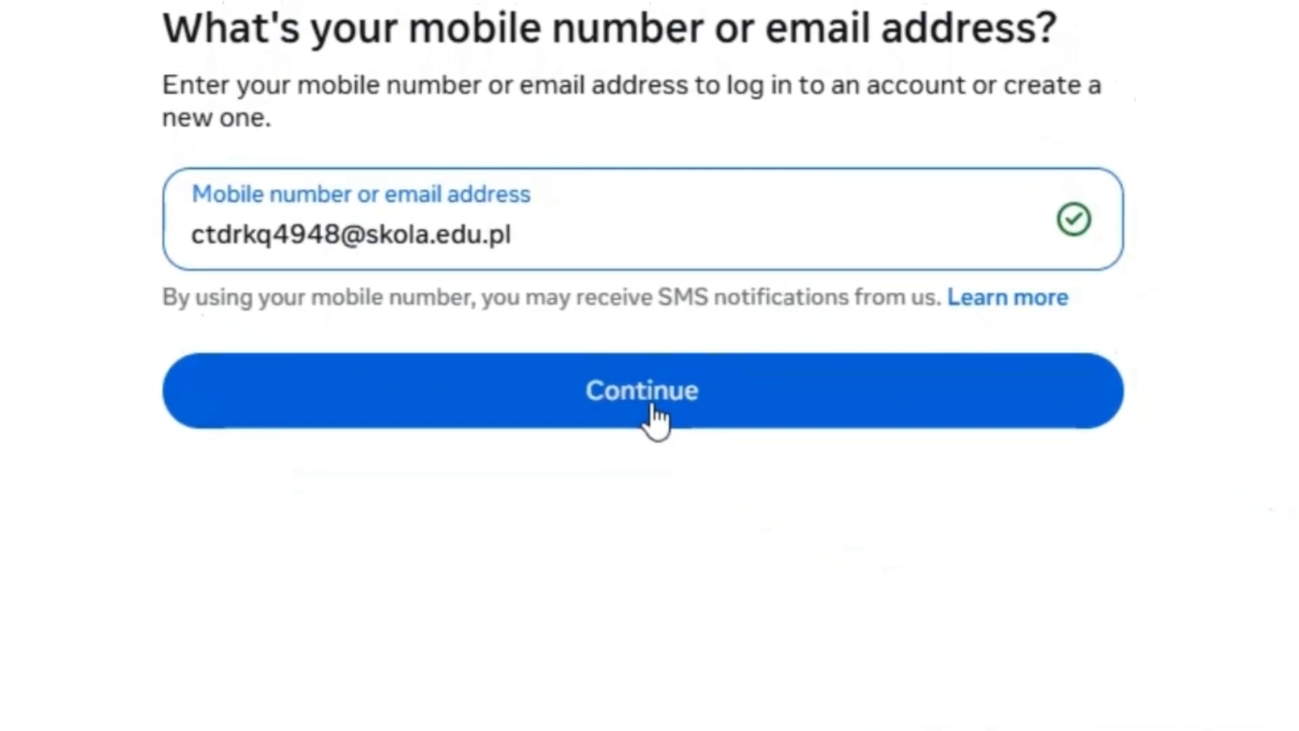
{"action": "left_click", "coordinate": [651, 406]}
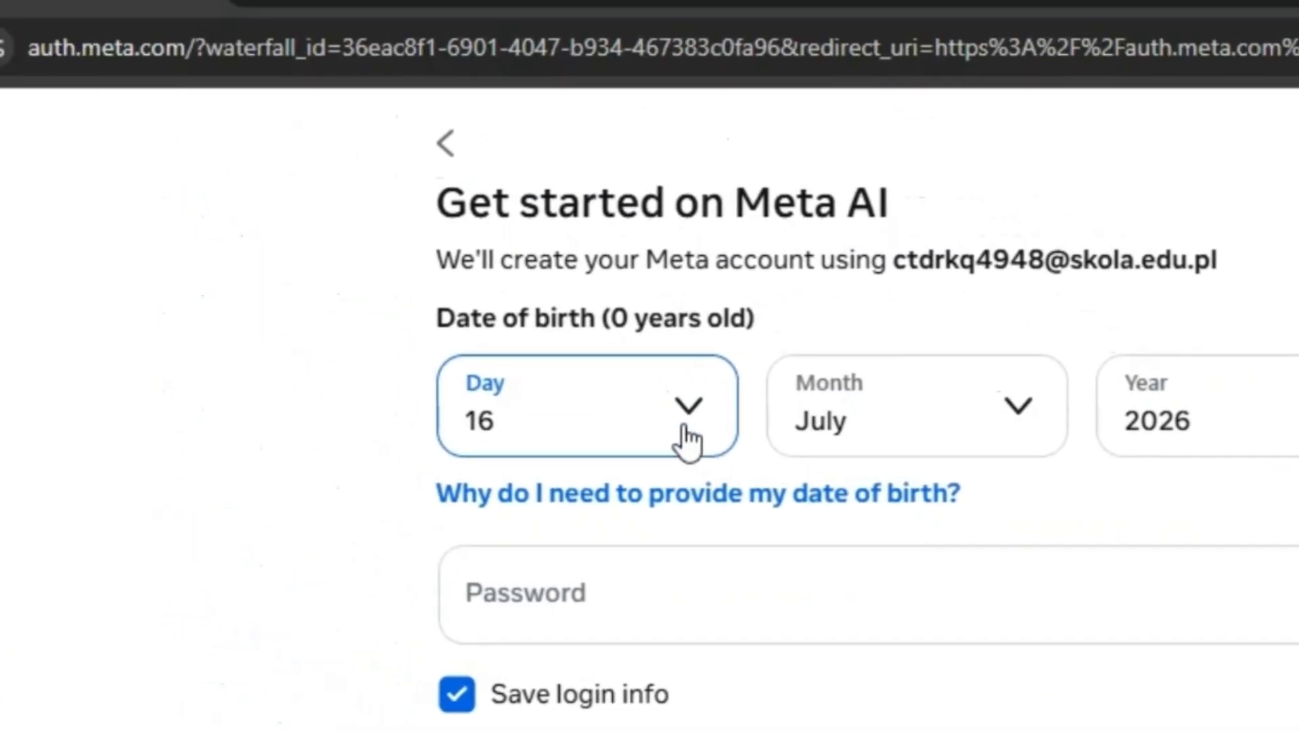
Fill in the day, month and year of the account holder's date of birth.
{"action": "left_click", "coordinate": [406, 253]}
{"action": "left_click", "coordinate": [356, 511]}
{"action": "left_click", "coordinate": [650, 210]}
{"action": "left_click", "coordinate": [707, 417]}
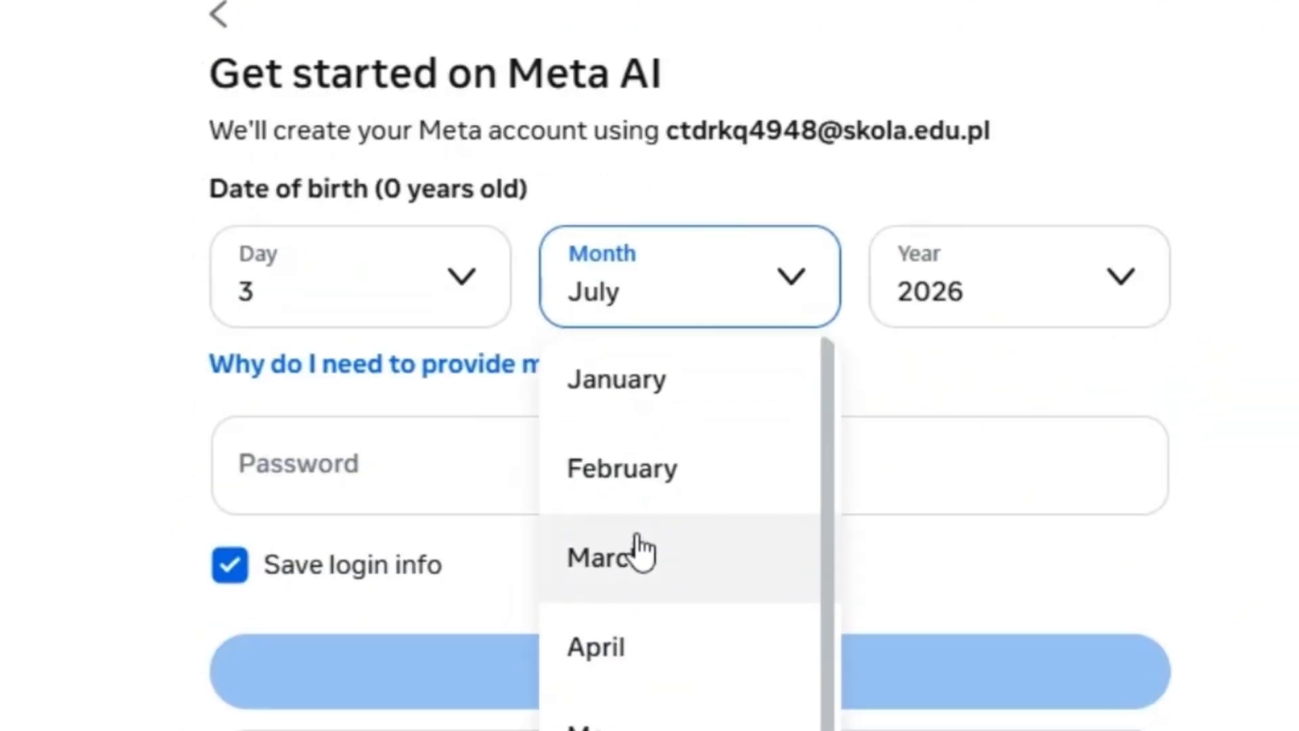
{"action": "left_click", "coordinate": [646, 703]}
{"action": "left_click", "coordinate": [972, 440]}
{"action": "scroll", "coordinate": [600, 494], "scroll_direction": "down", "scroll_amount": 15}
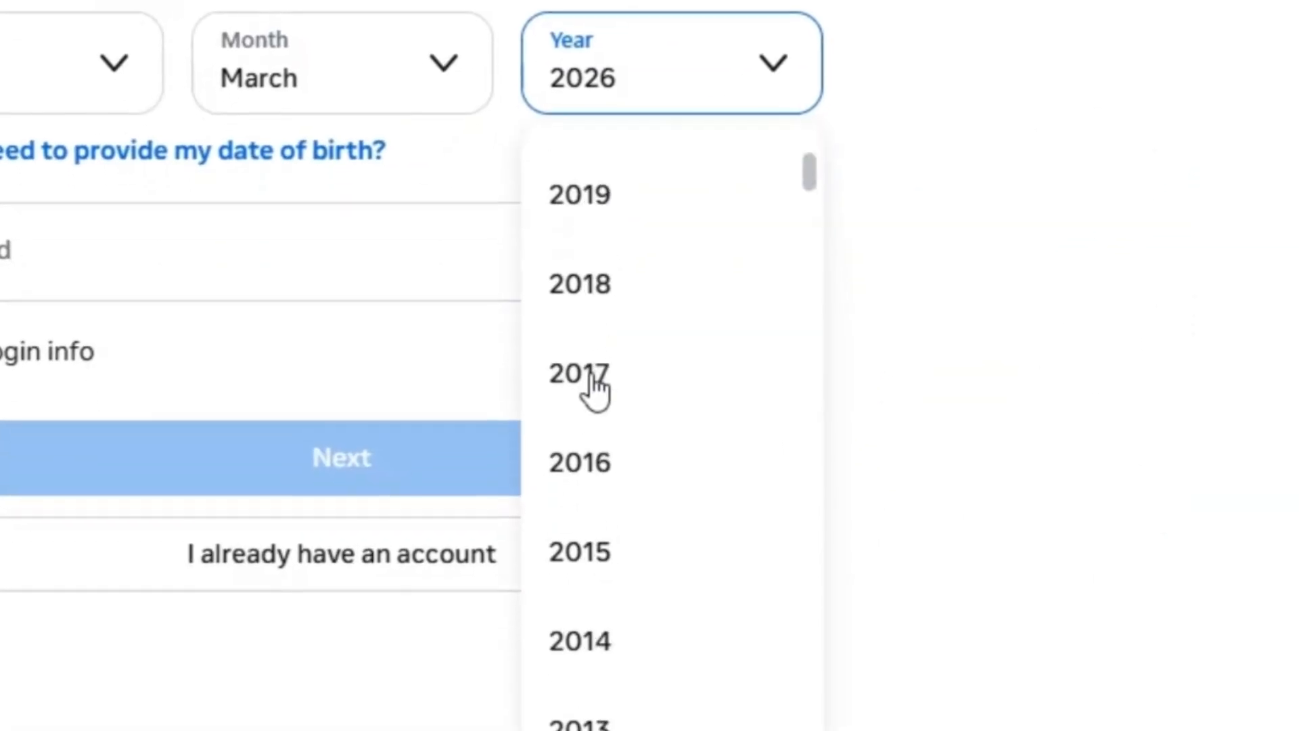
{"action": "scroll", "coordinate": [596, 387], "scroll_direction": "down", "scroll_amount": 7}
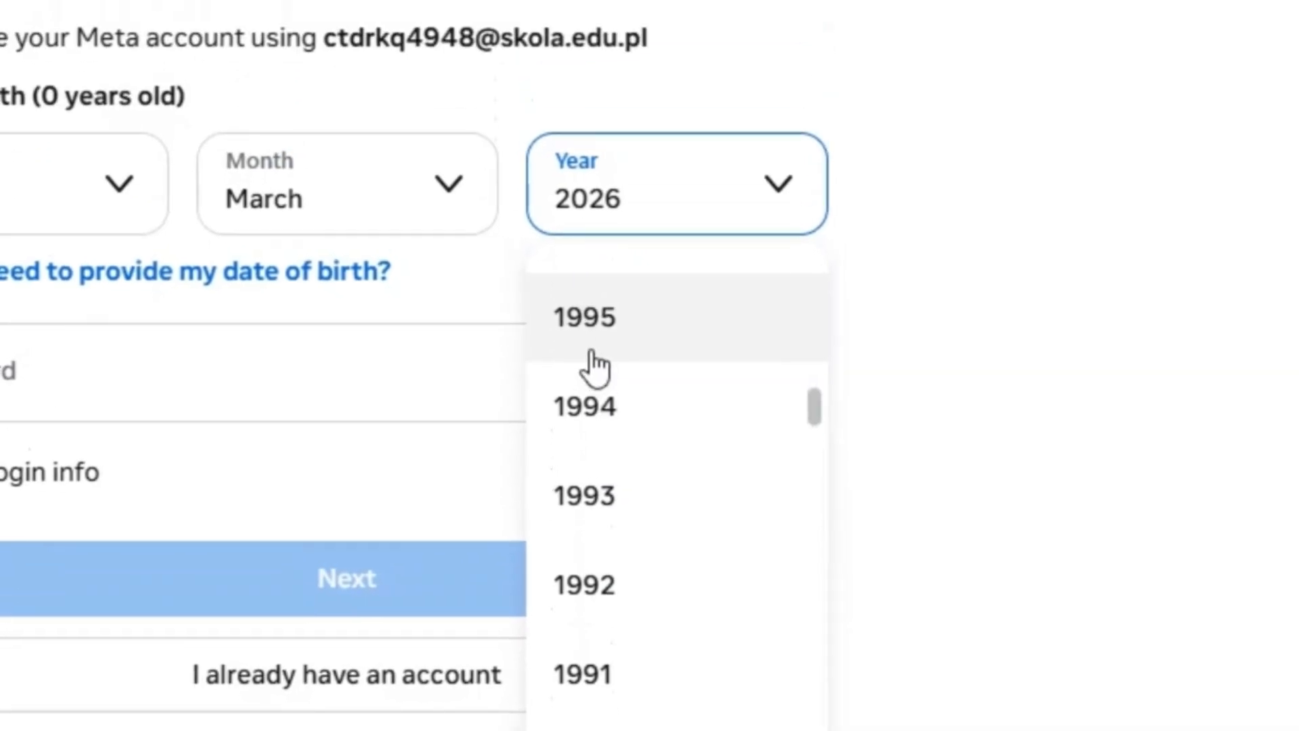
{"action": "left_click", "coordinate": [597, 223]}
Enter the account password with login info saved, and confirm creating the Meta account with the optional name left blank.
{"action": "left_click", "coordinate": [132, 278]}
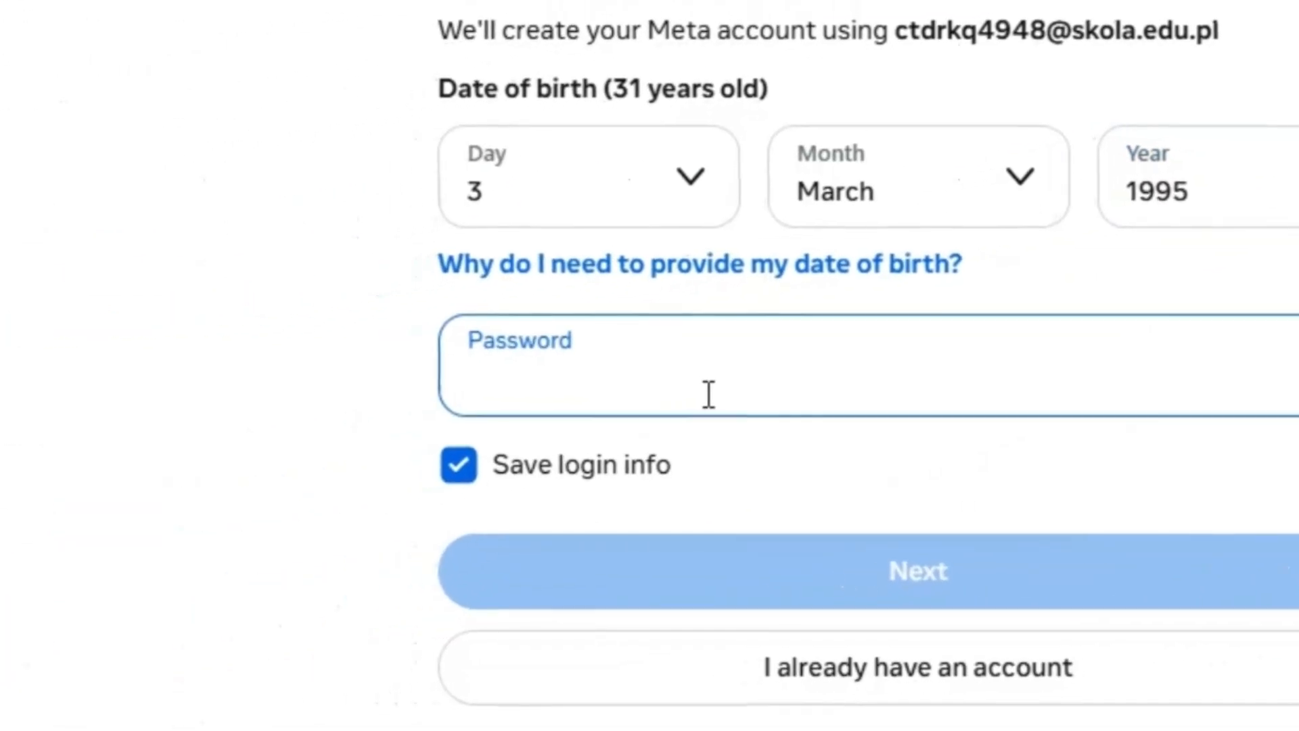
{"action": "type", "text": "a"}
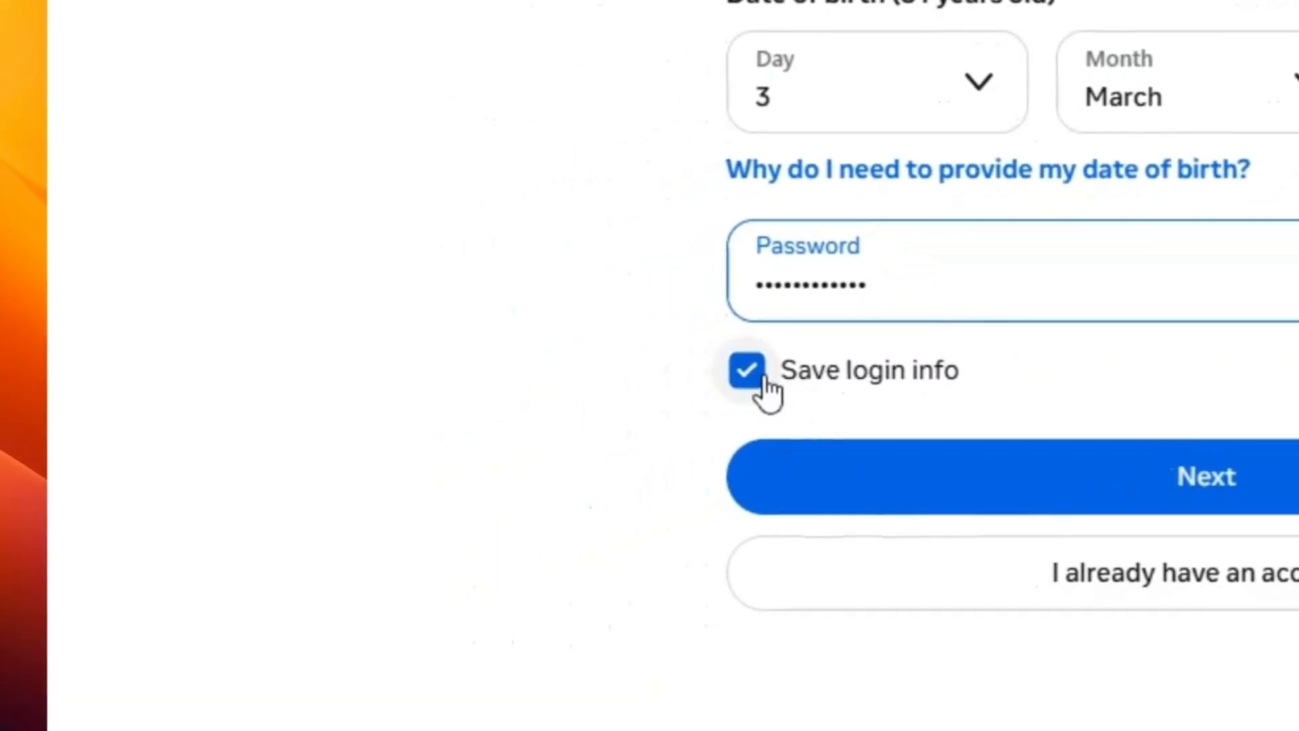
{"action": "left_click", "coordinate": [1196, 486]}
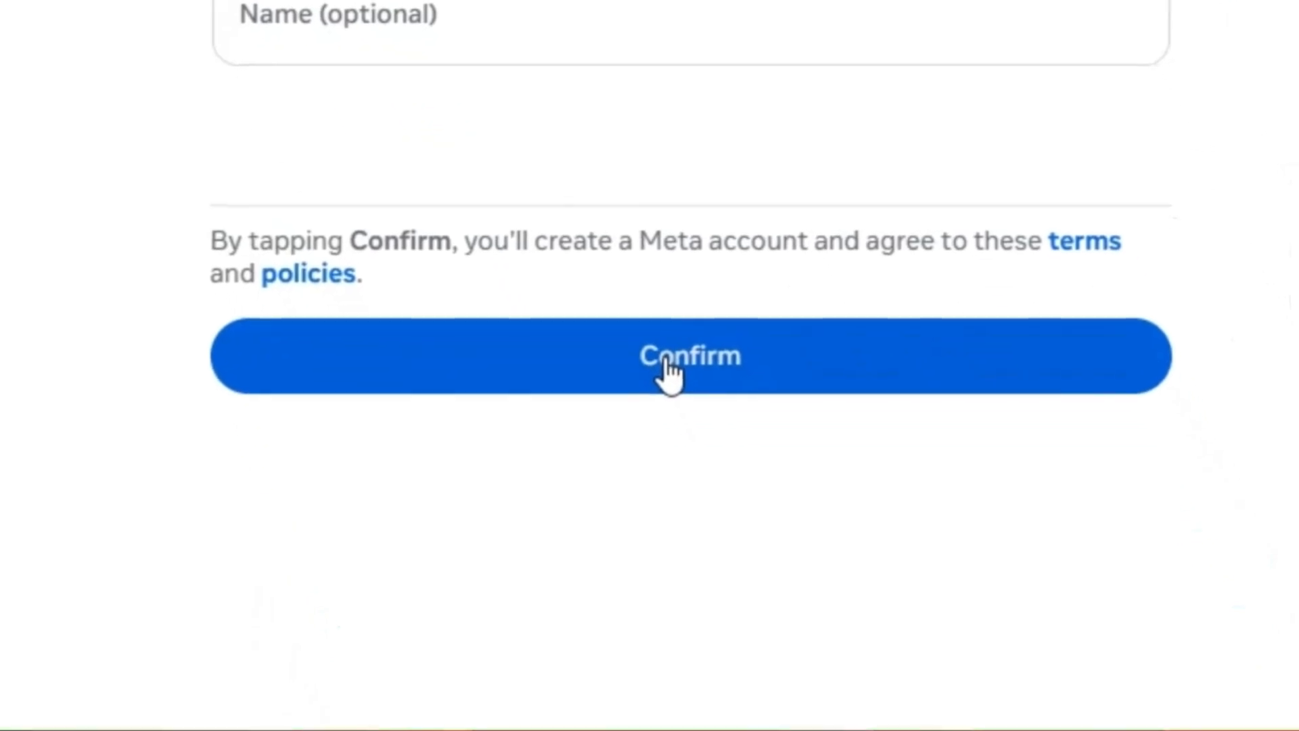
{"action": "left_click", "coordinate": [731, 534]}
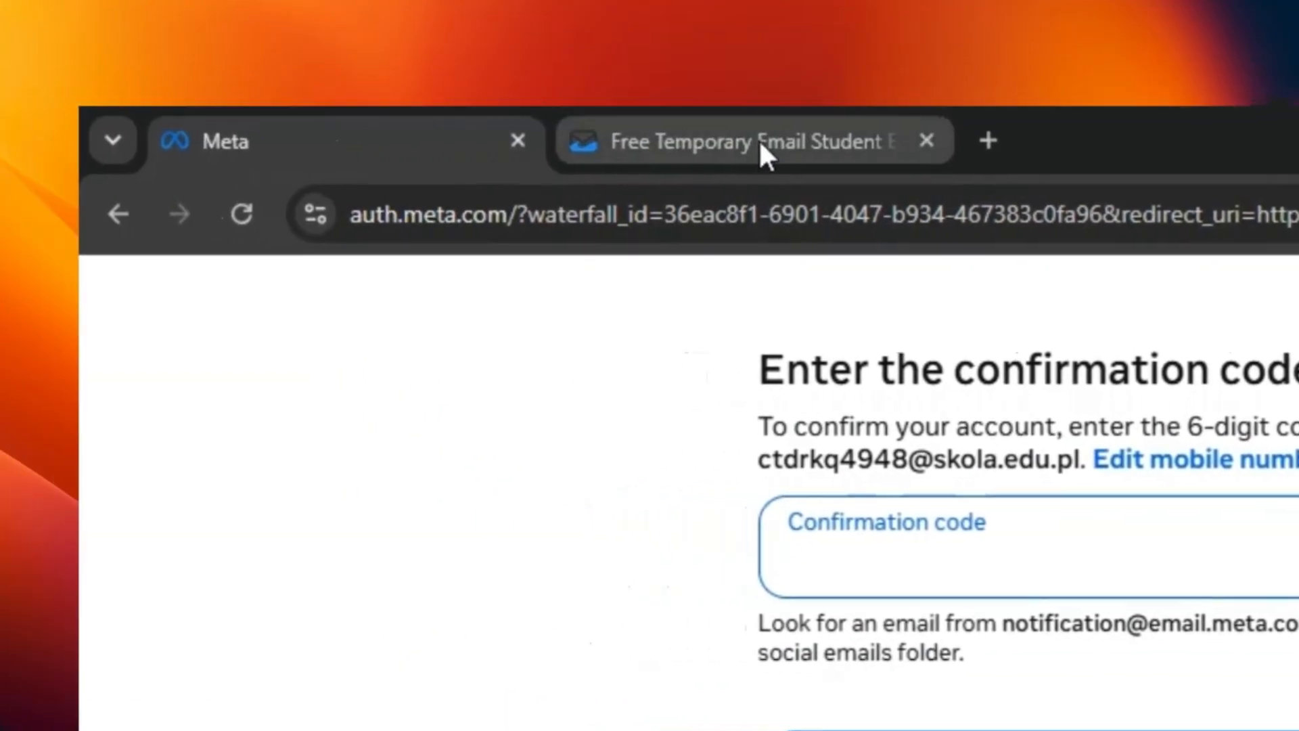
Open Meta's confirmation email in the mailwave.dev mailbox and copy the confirmation code.
{"action": "left_click", "coordinate": [410, 53]}
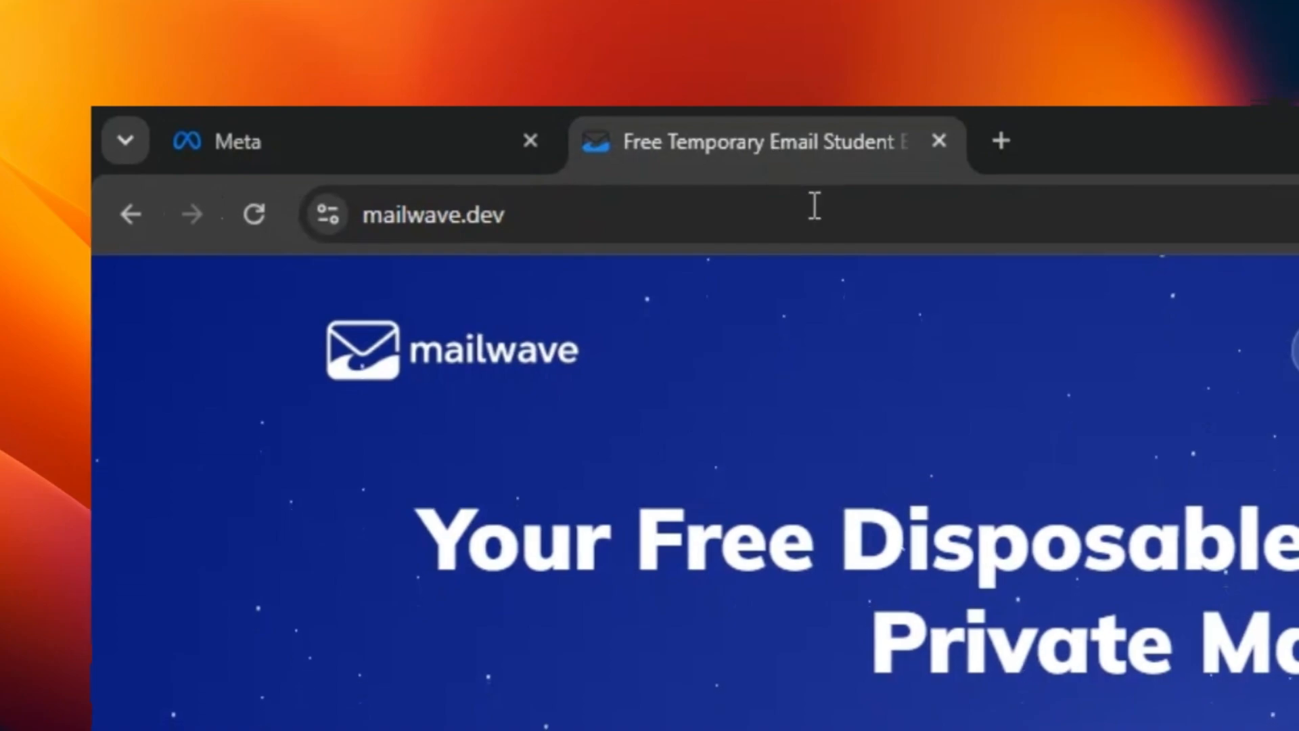
{"action": "scroll", "coordinate": [1164, 629], "scroll_direction": "down", "scroll_amount": 15}
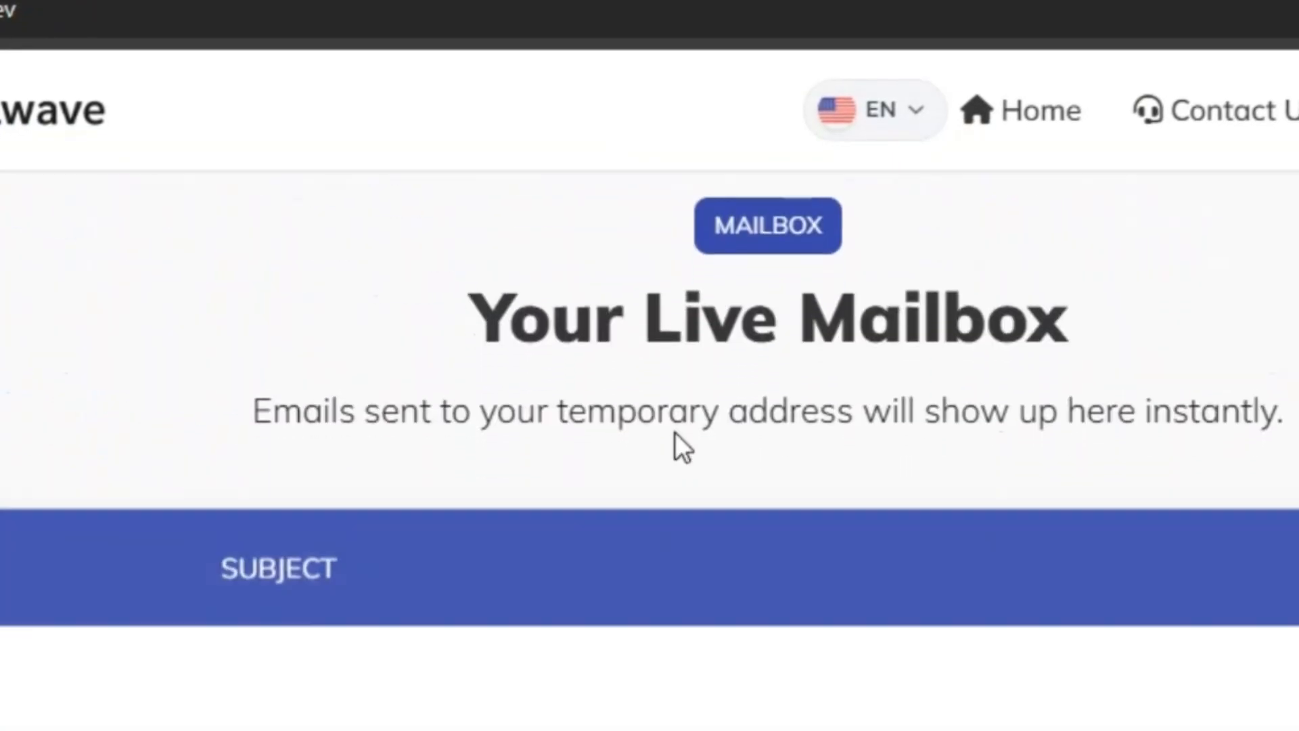
{"action": "scroll", "coordinate": [675, 436], "scroll_direction": "down", "scroll_amount": 4}
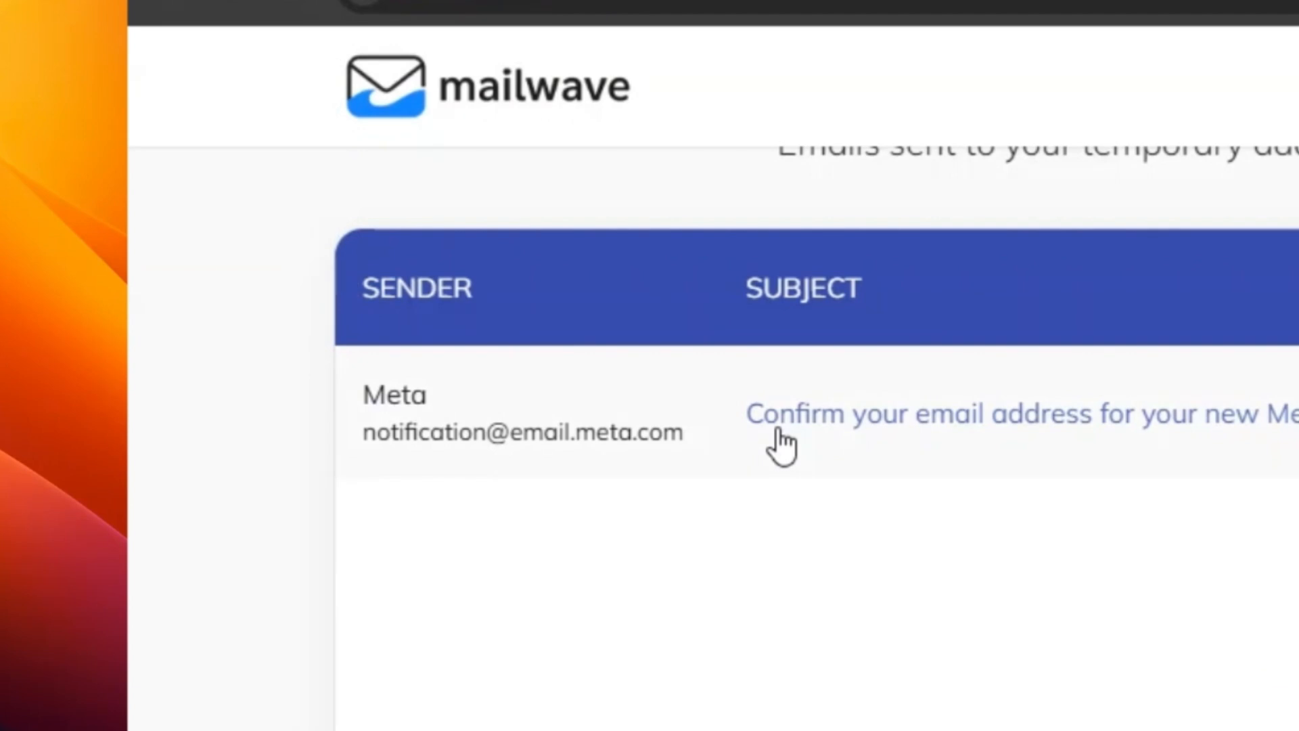
{"action": "left_click", "coordinate": [782, 440]}
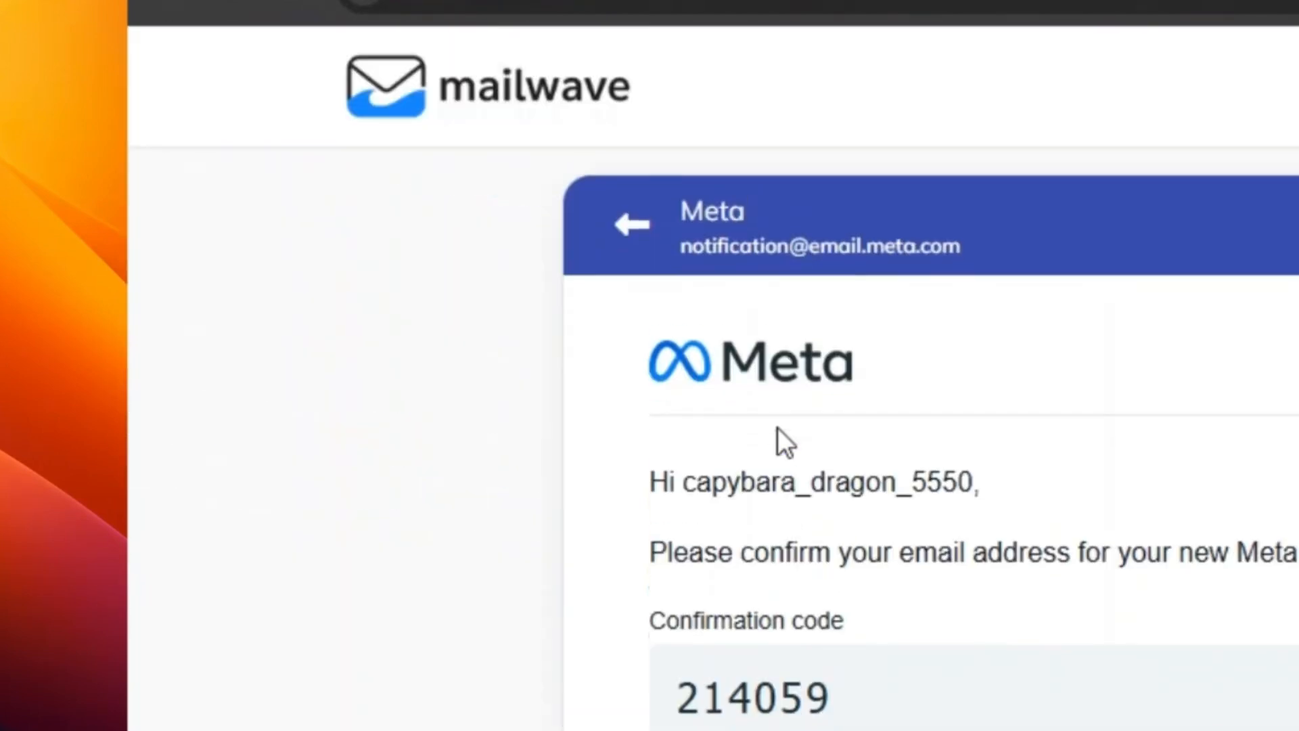
{"action": "double_click", "coordinate": [772, 469]}
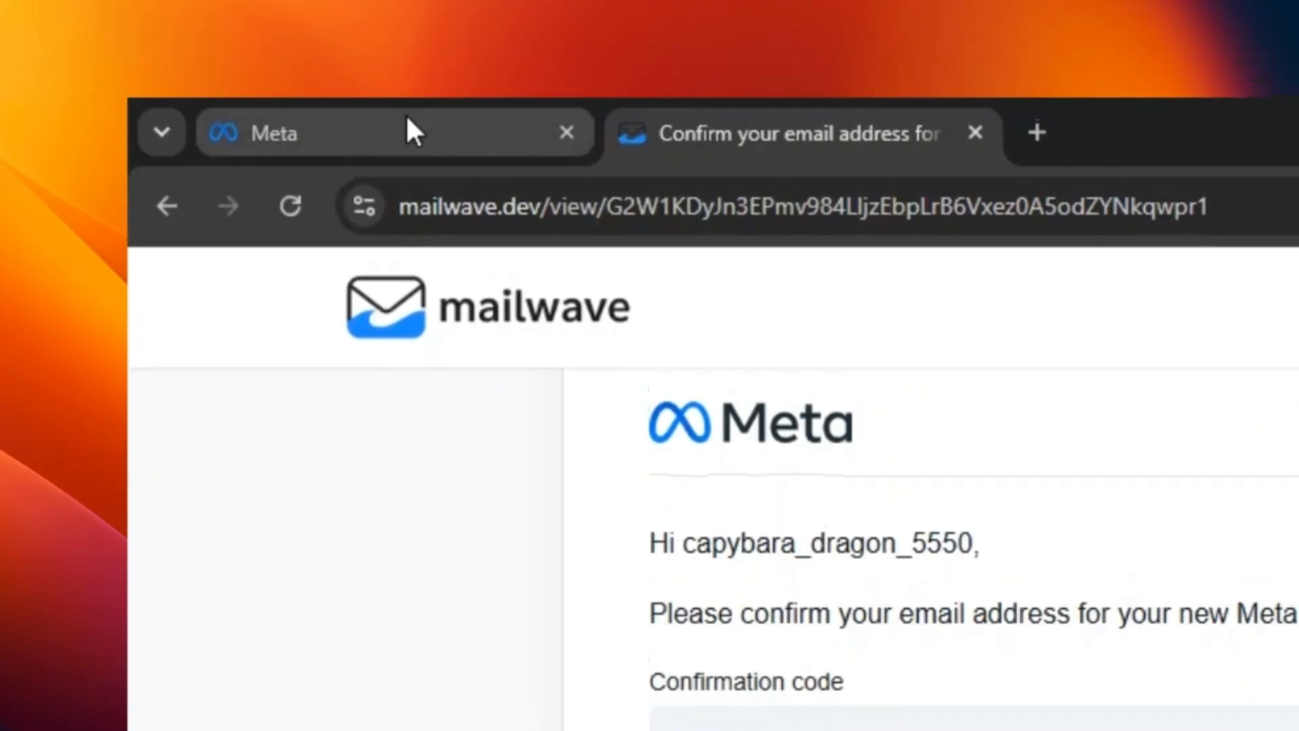
Paste the confirmation code into the Meta sign-up page and submit it.
{"action": "left_click", "coordinate": [409, 126]}
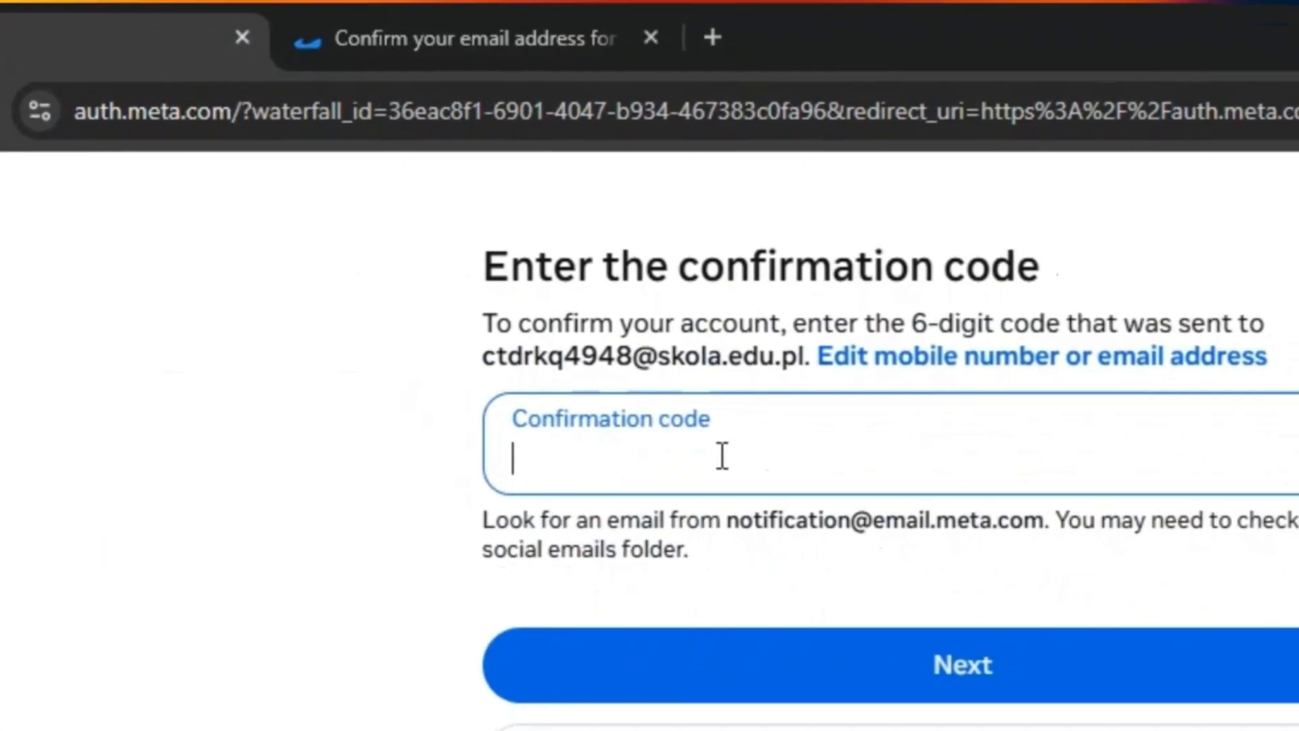
{"action": "key", "text": "ctrl+v"}
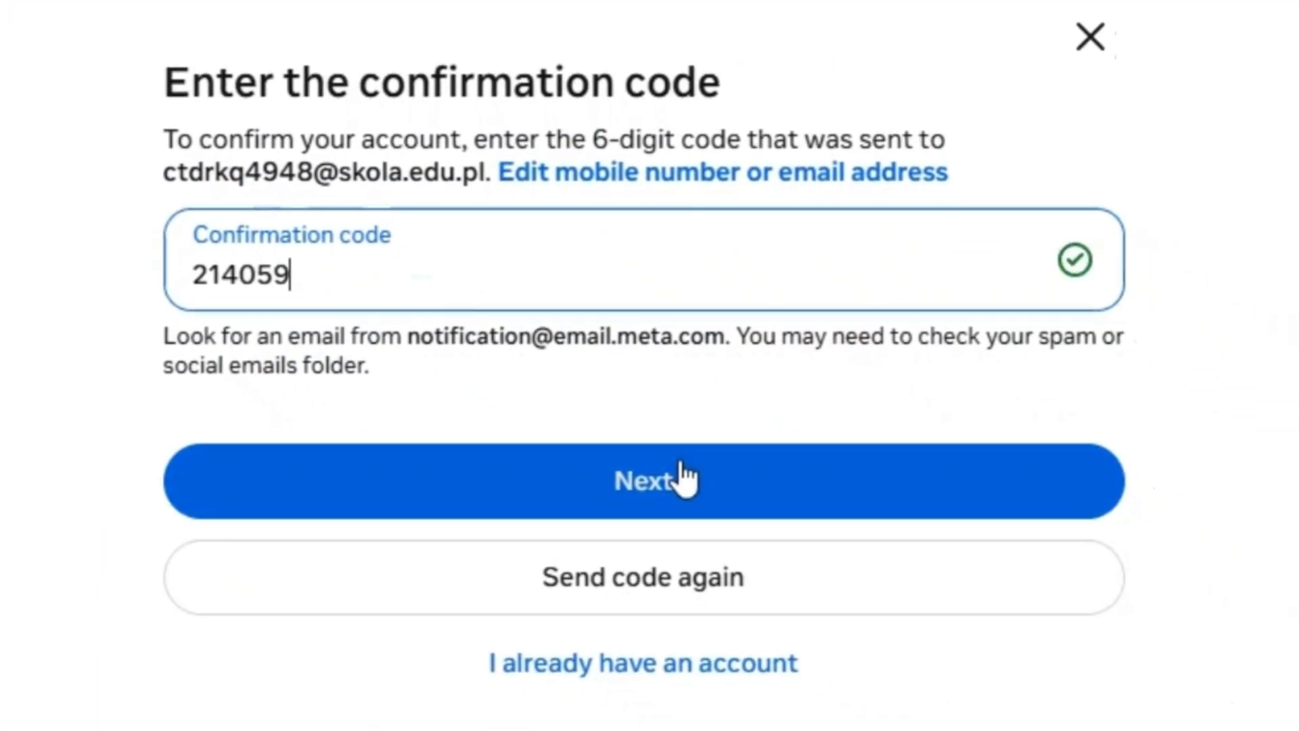
{"action": "left_click", "coordinate": [680, 473]}
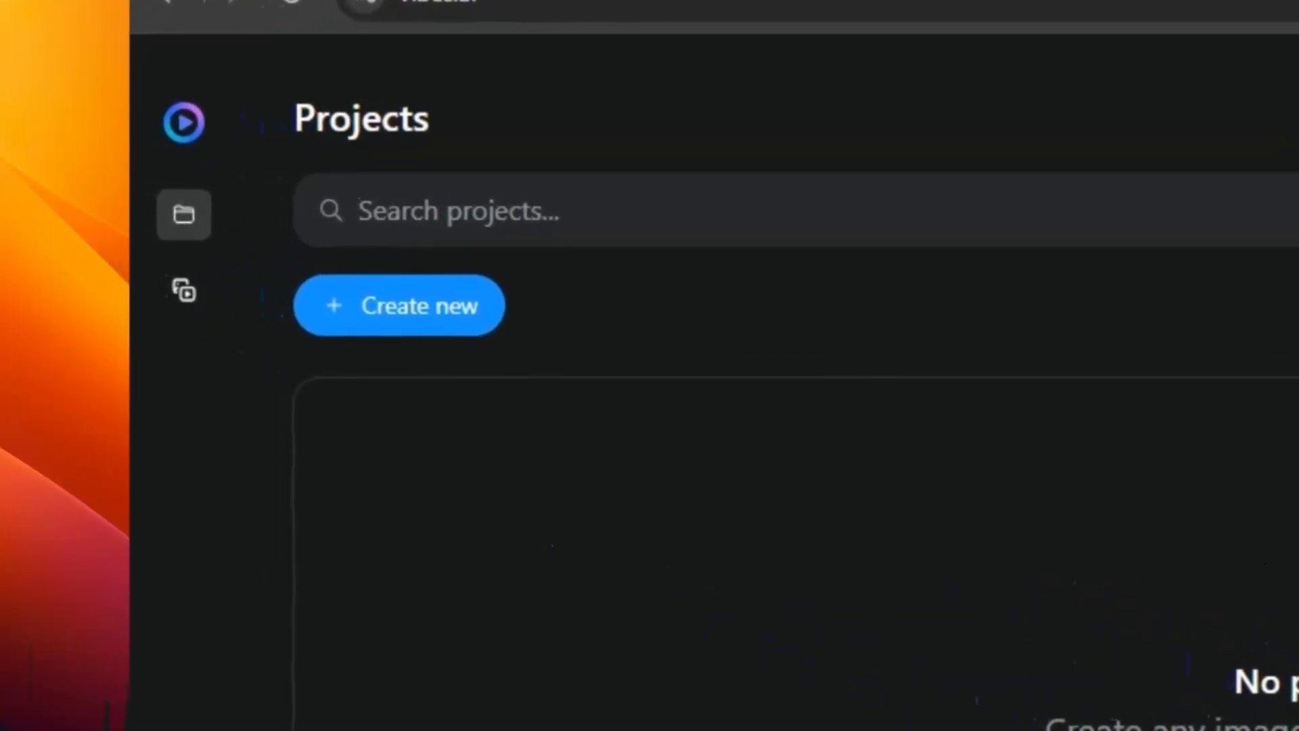
Create a new project and review the generation types, keeping Video as the type.
{"action": "left_click", "coordinate": [441, 315]}
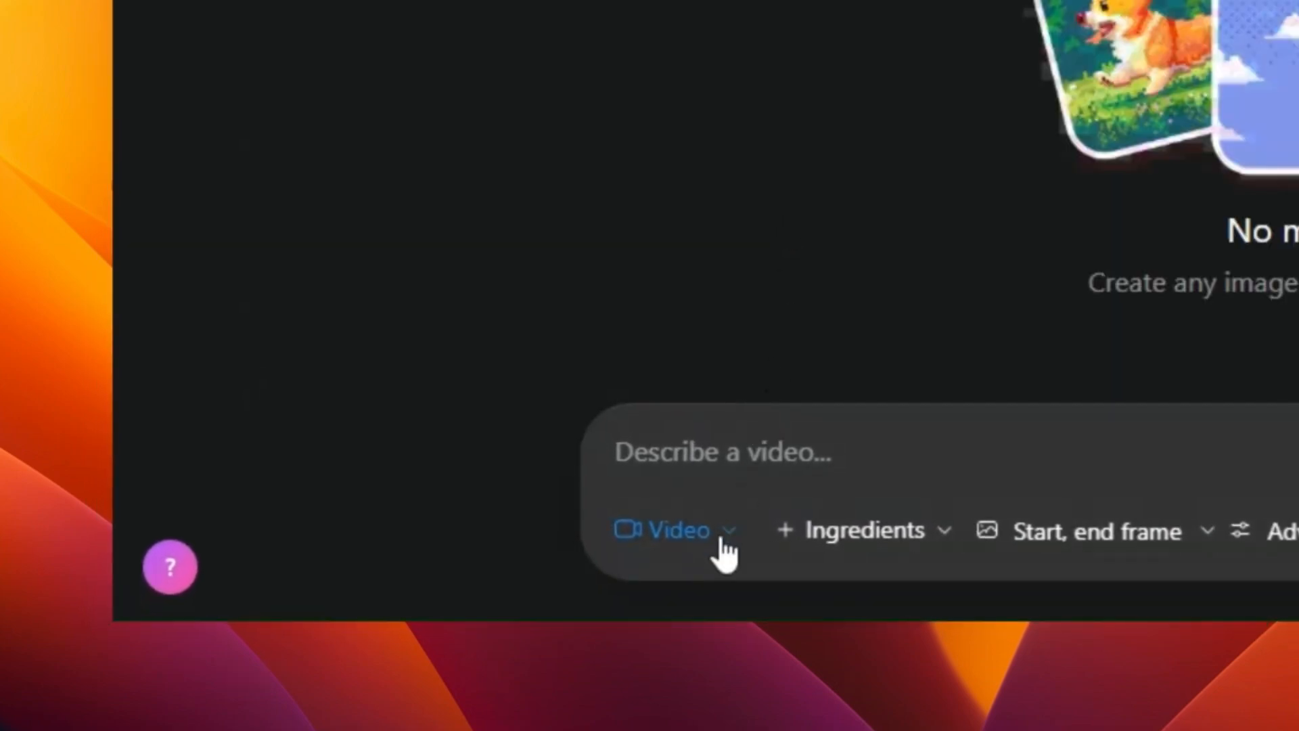
{"action": "left_click", "coordinate": [724, 545]}
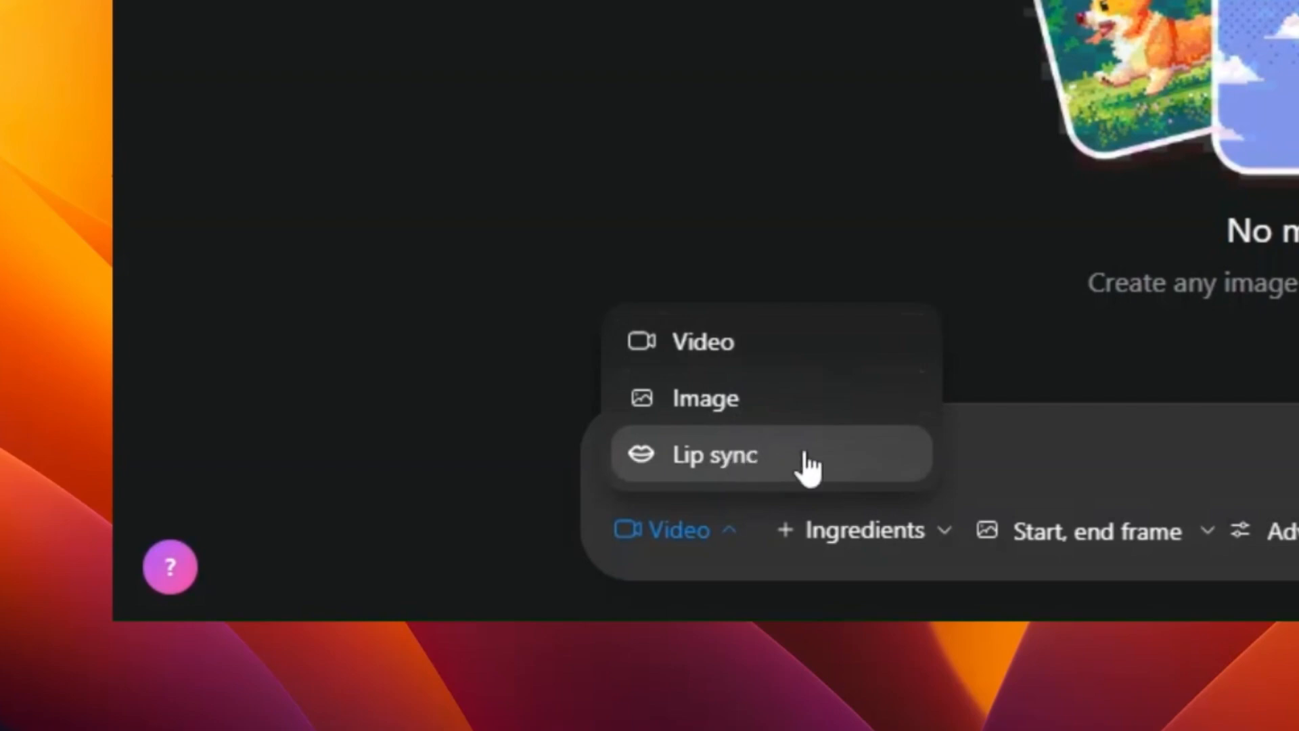
{"action": "left_click", "coordinate": [976, 449]}
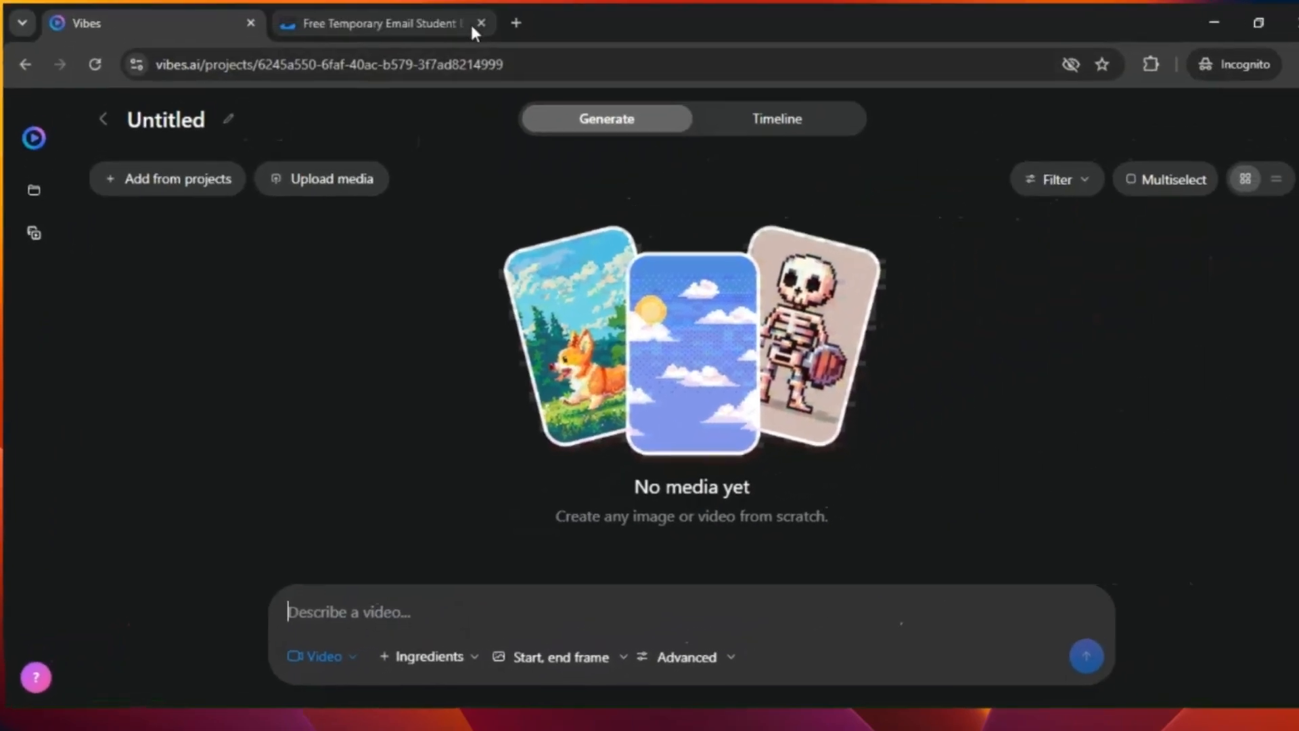
Open chatgpt.com in a new tab and request a realistic 5 sec video prompt of two beautiful sparrows playing on a tree branch.
{"action": "left_click", "coordinate": [509, 31]}
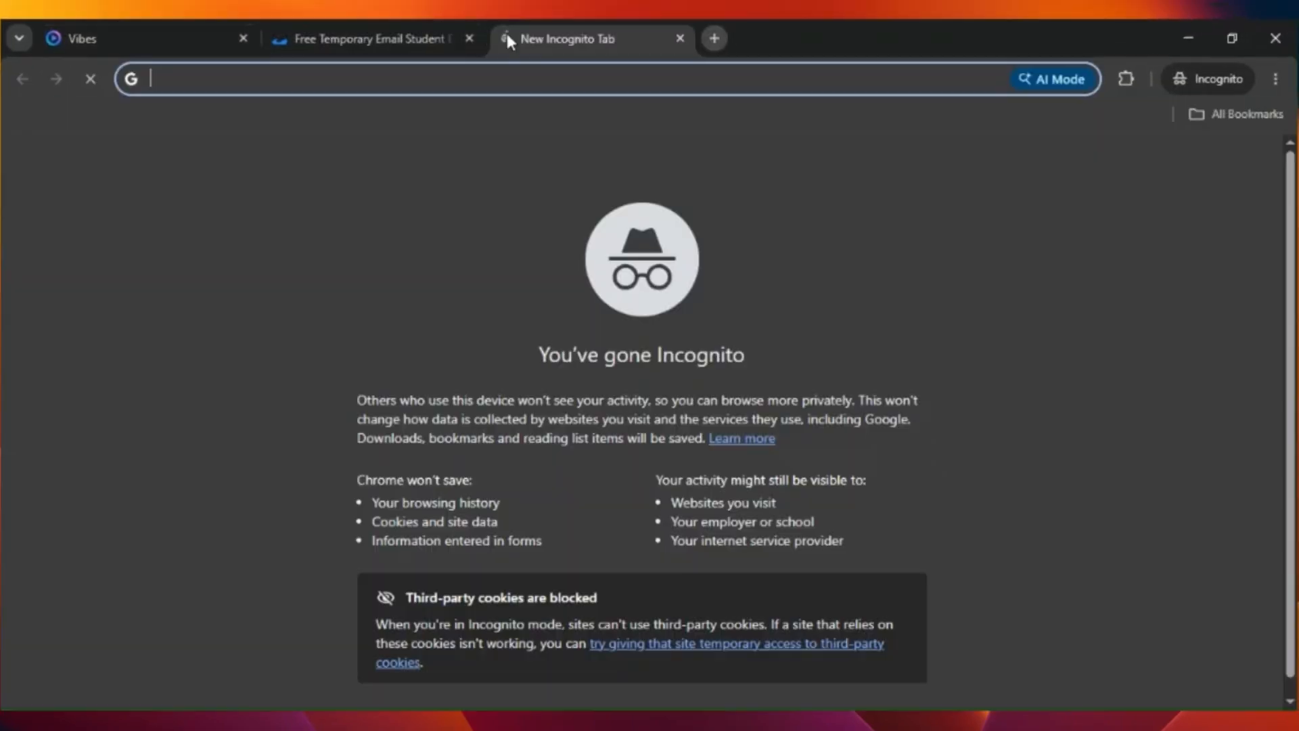
{"action": "type", "text": "chatgpt.com"}
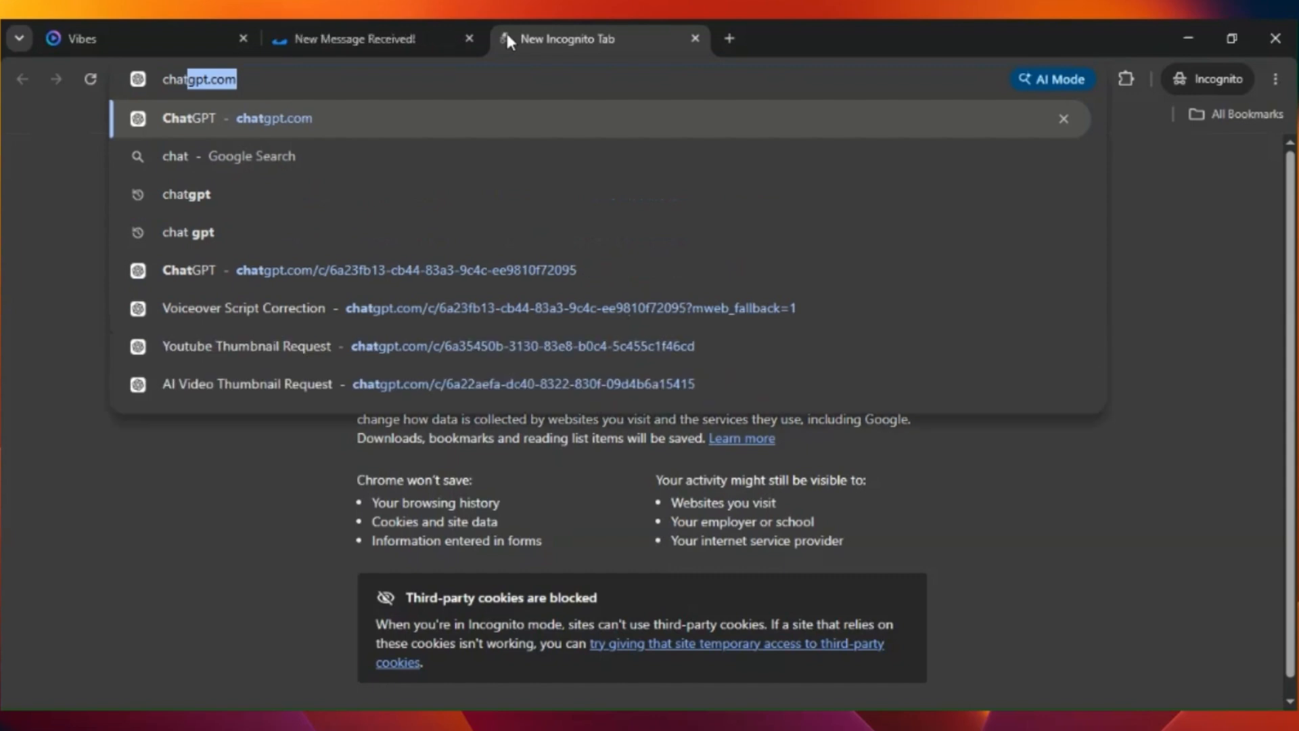
{"action": "key", "text": "Return"}
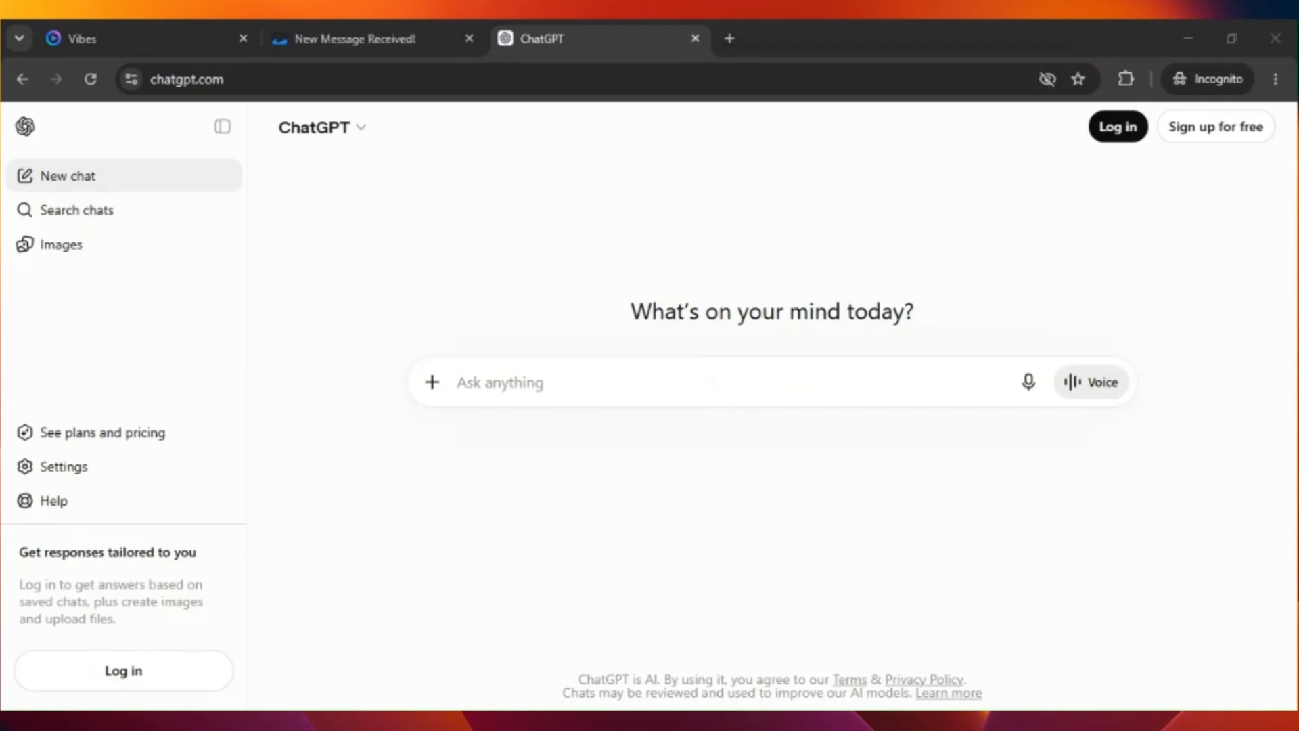
{"action": "type", "text": "i need a prompt in which two beautiful sparrows sitting on a branch of tree and playing together, the prompt should be for 5 sec video and it looks real sparrows"}
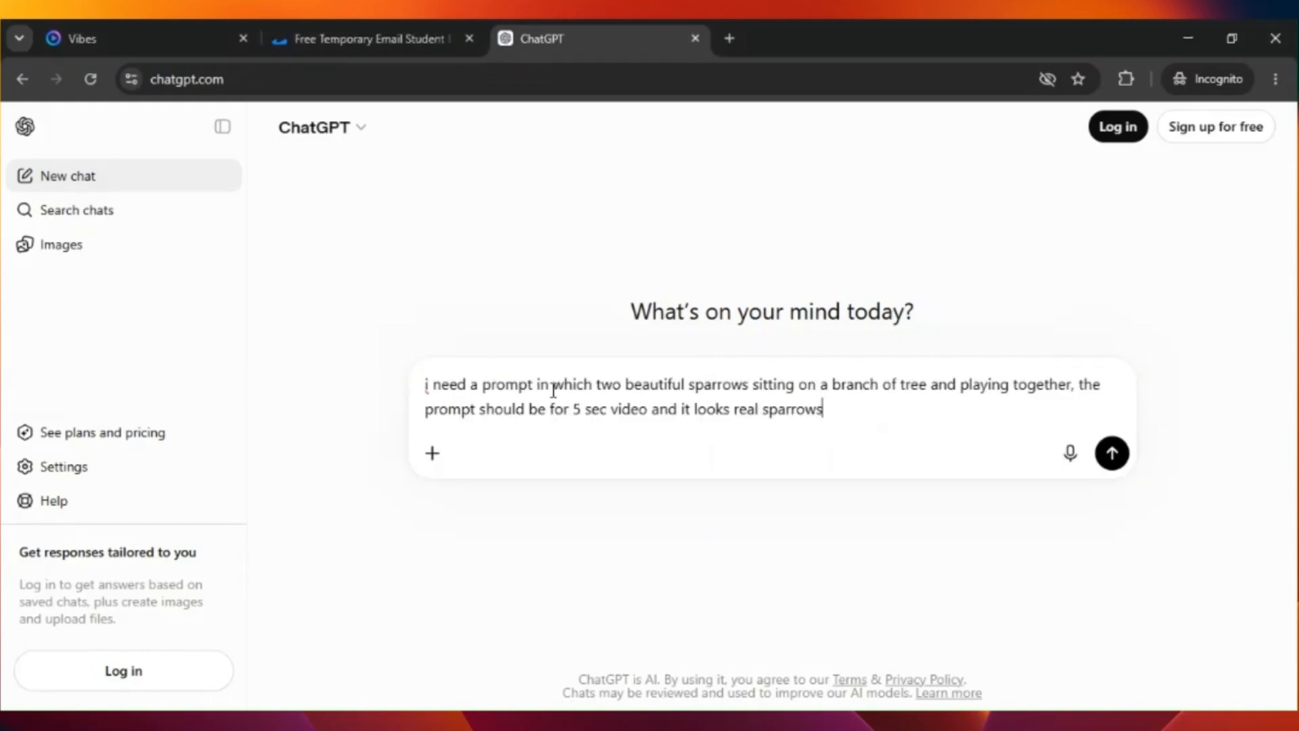
{"action": "key", "text": "Return"}
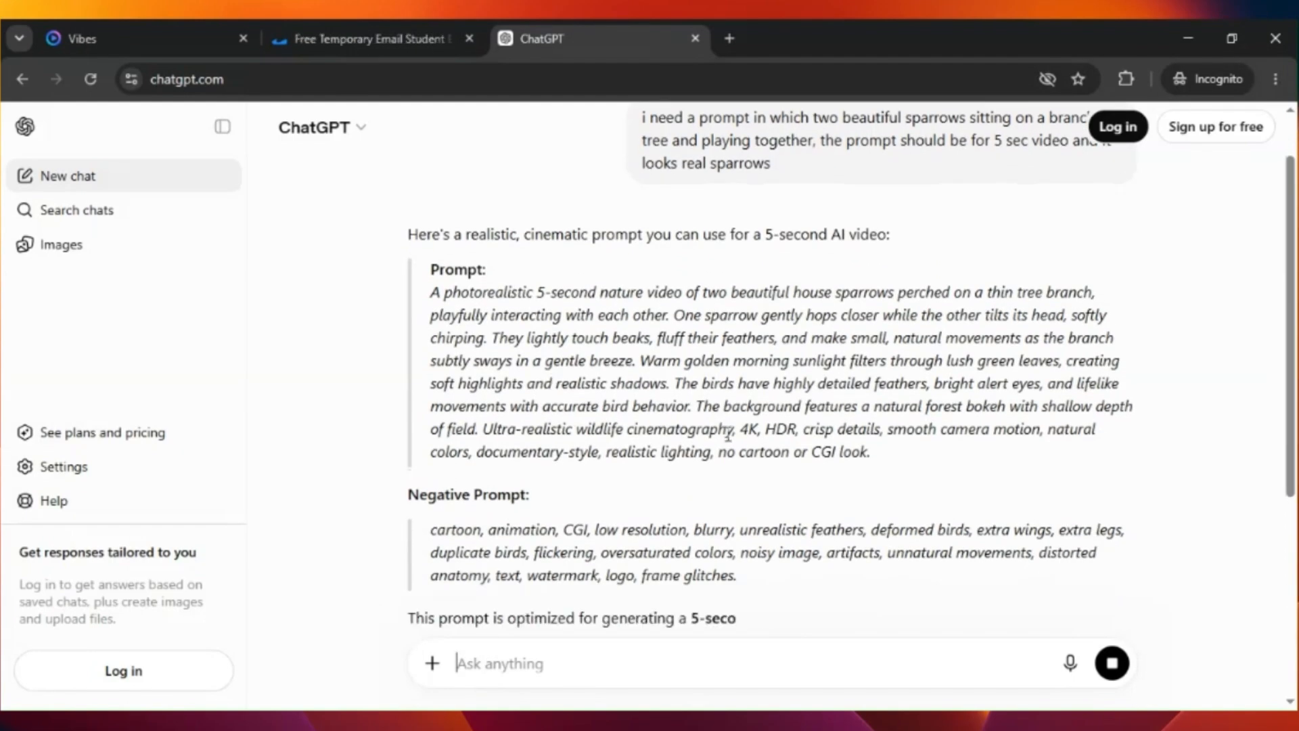
Copy the main prompt text from the ChatGPT reply, without the negative prompt, into the Vibes video description.
{"action": "left_click_drag", "start_coordinate": [880, 452], "coordinate": [428, 293]}
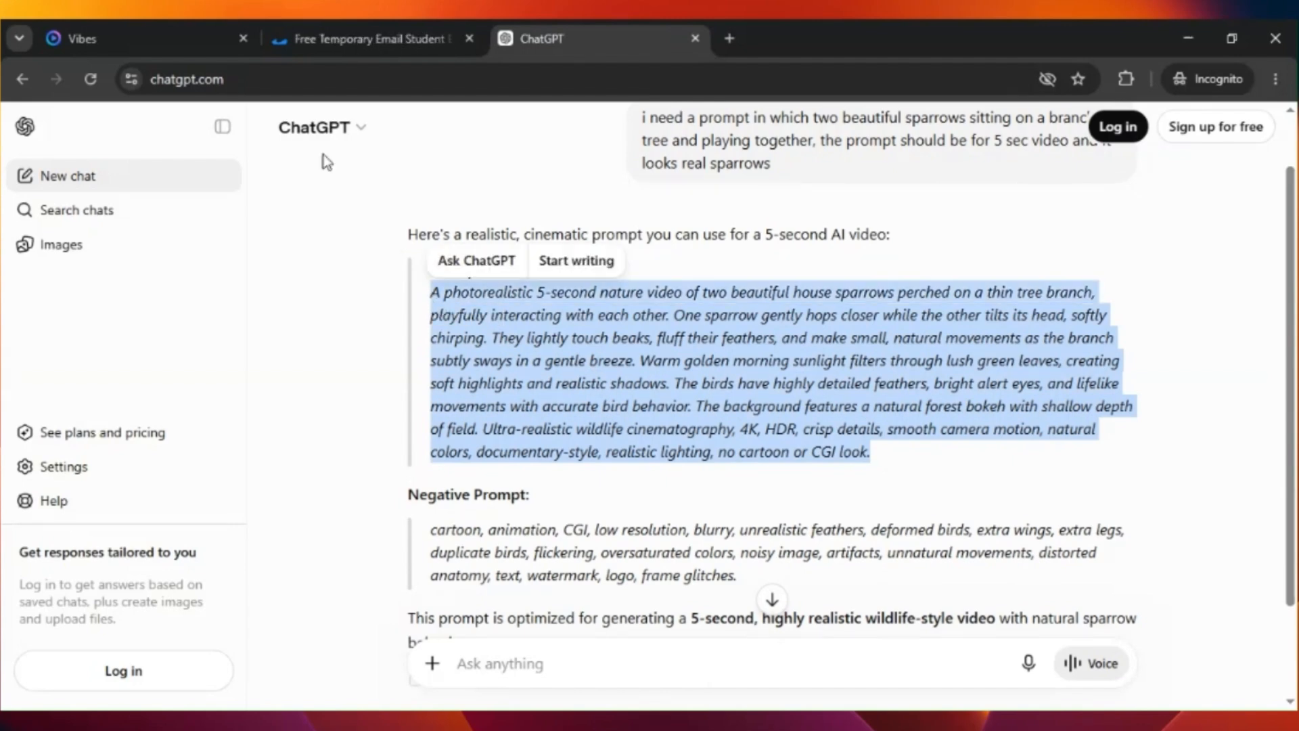
{"action": "left_click", "coordinate": [187, 40]}
{"action": "left_click", "coordinate": [488, 450]}
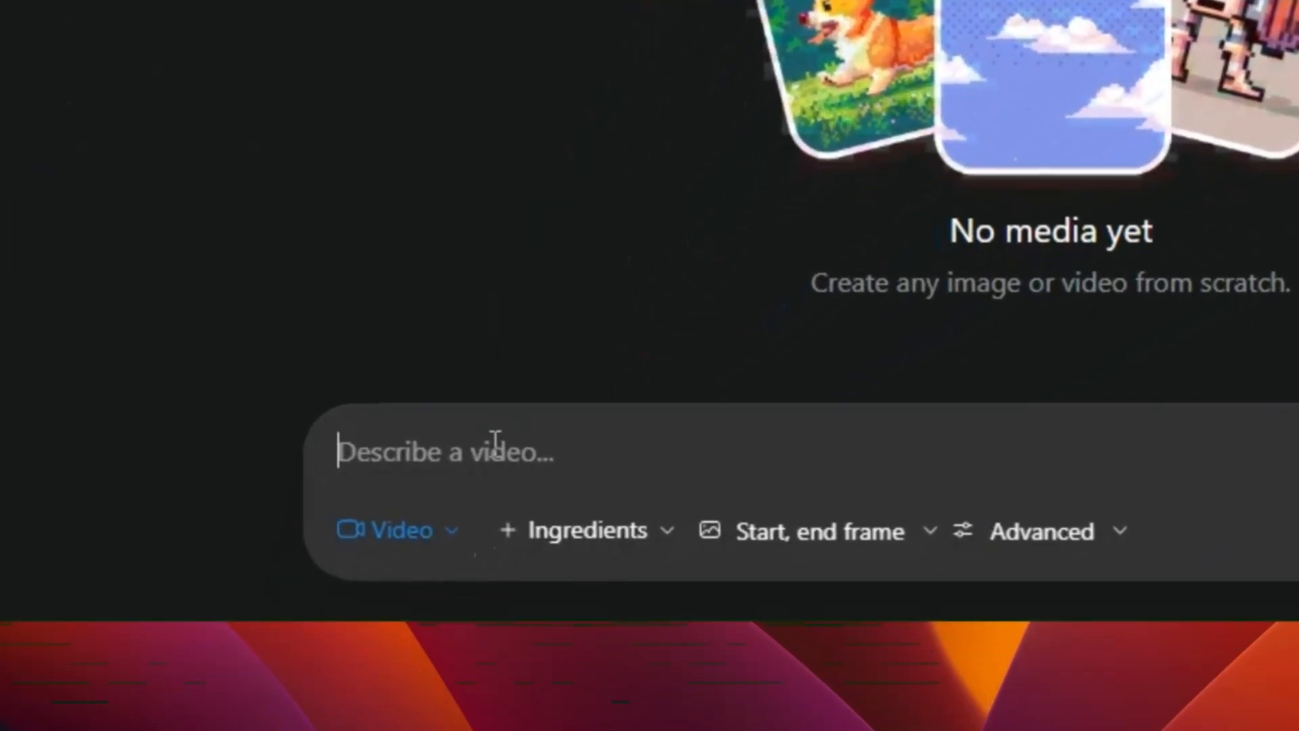
{"action": "key", "text": "ctrl+v"}
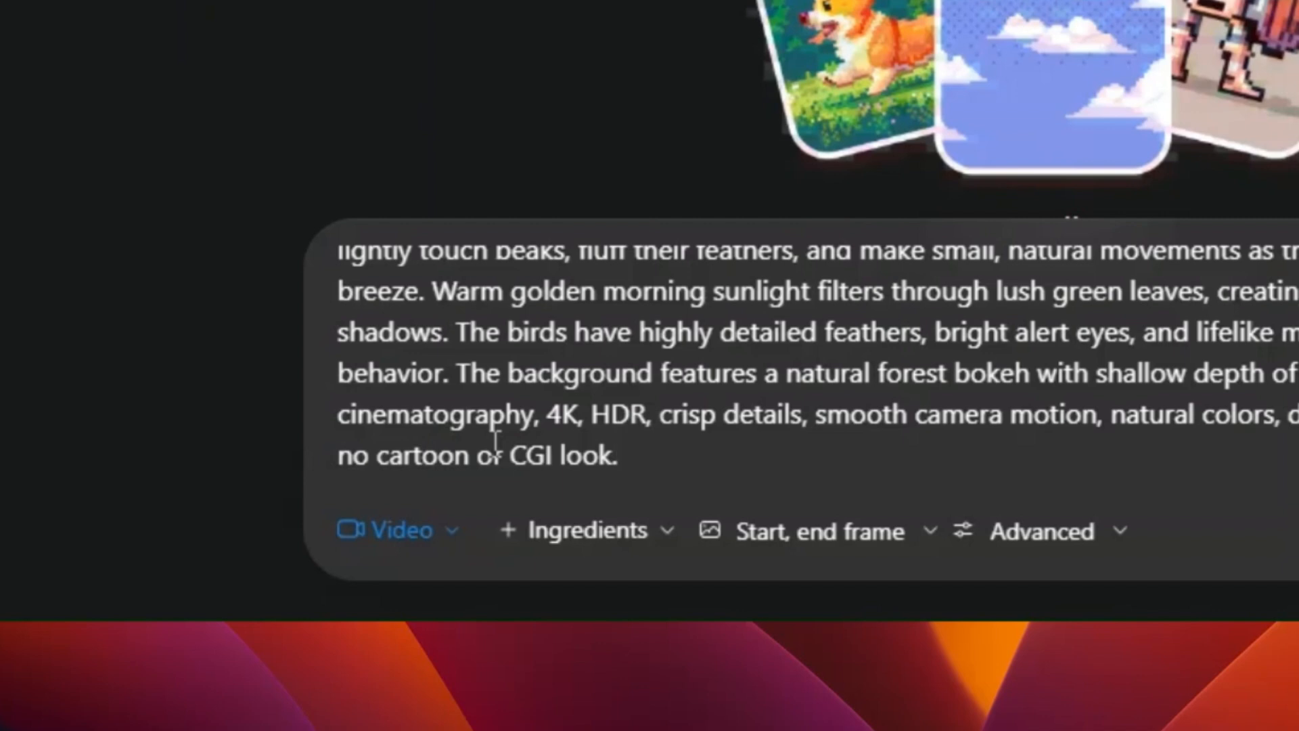
Review the ingredient, start and end frame, and advanced options without changing them, and generate the sparrow video from the pasted prompt.
{"action": "left_click", "coordinate": [575, 534]}
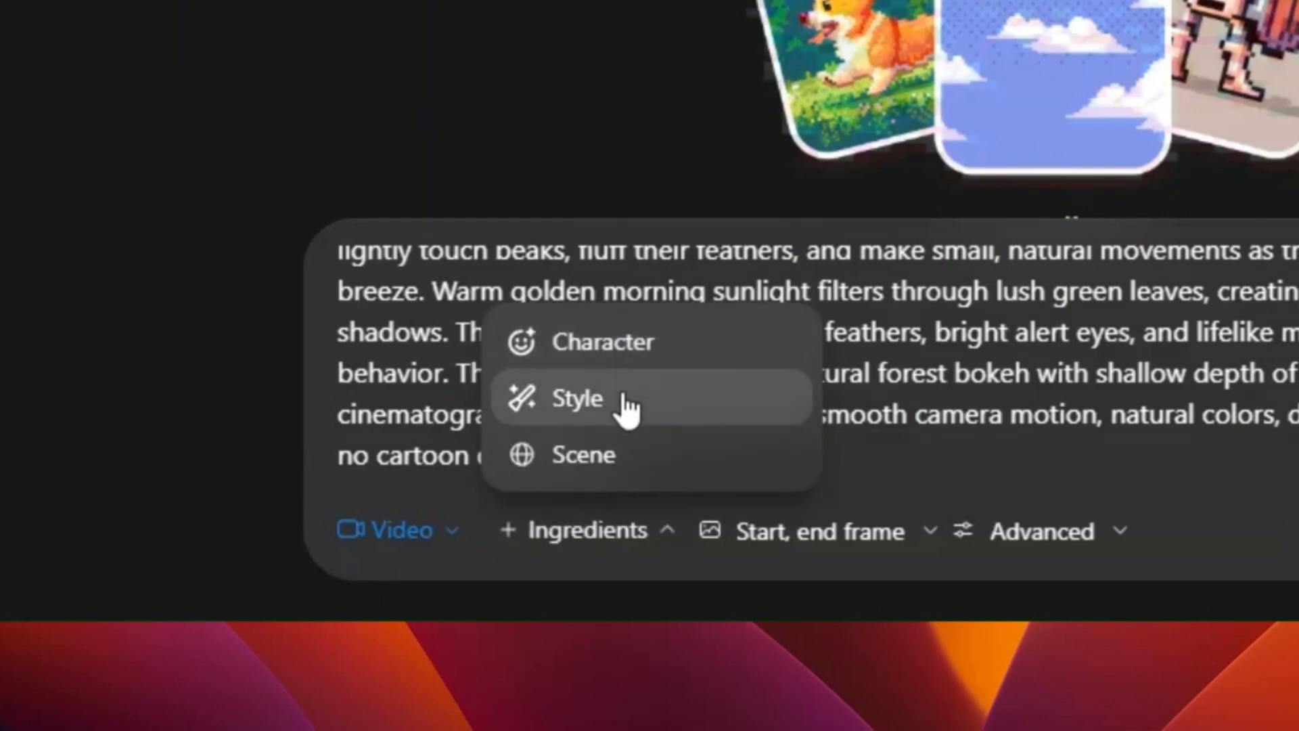
{"action": "left_click", "coordinate": [757, 538]}
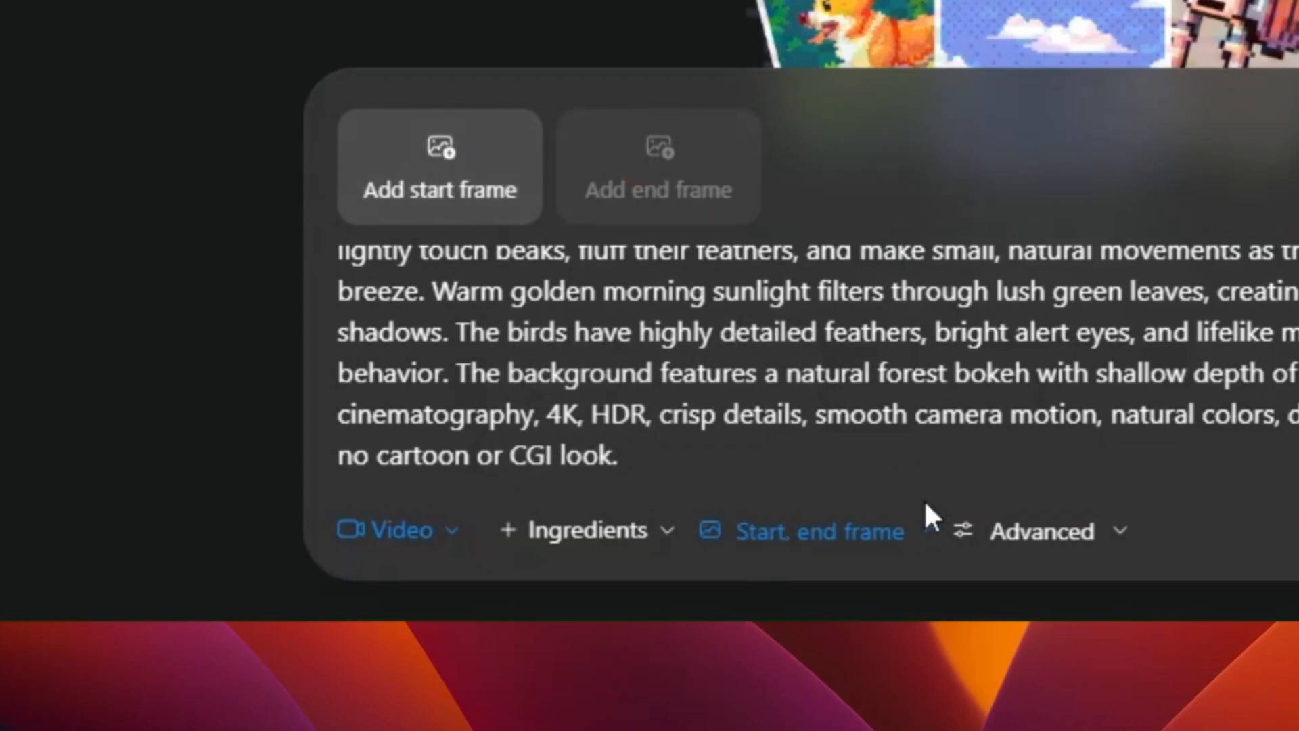
{"action": "left_click", "coordinate": [992, 536]}
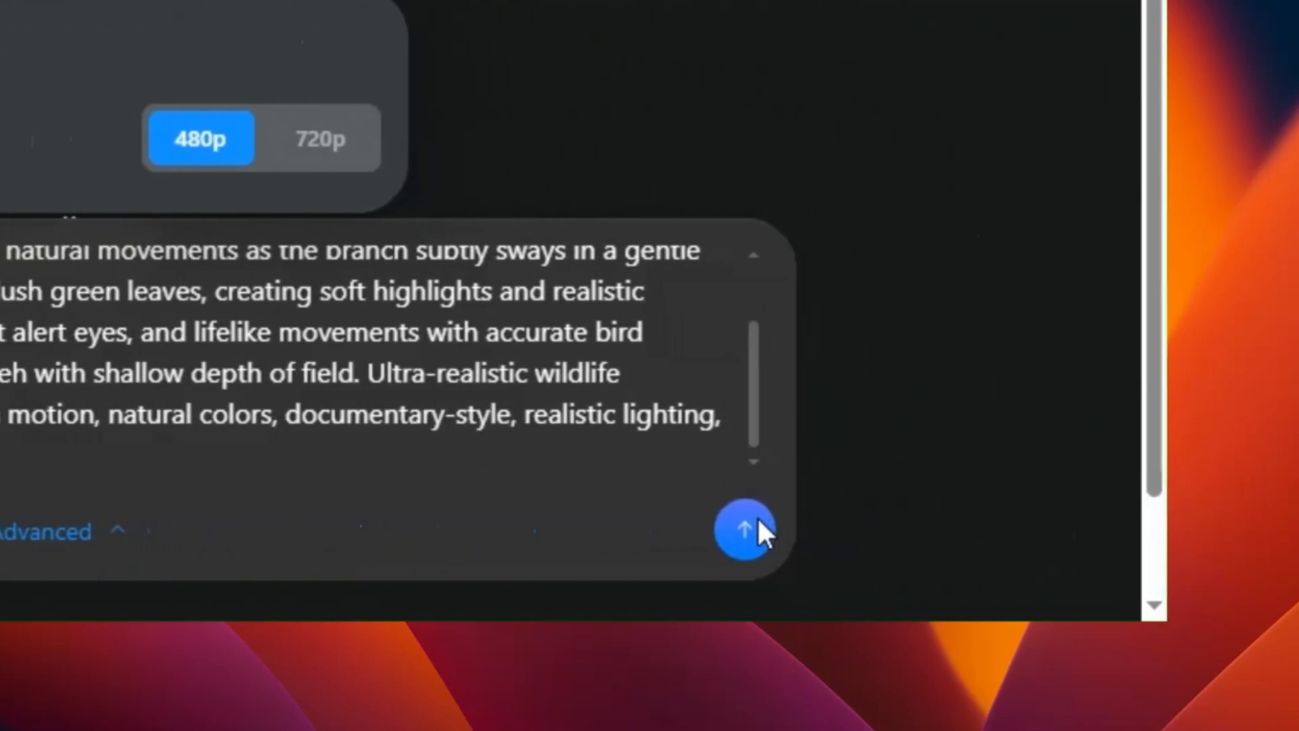
{"action": "left_click", "coordinate": [758, 521]}
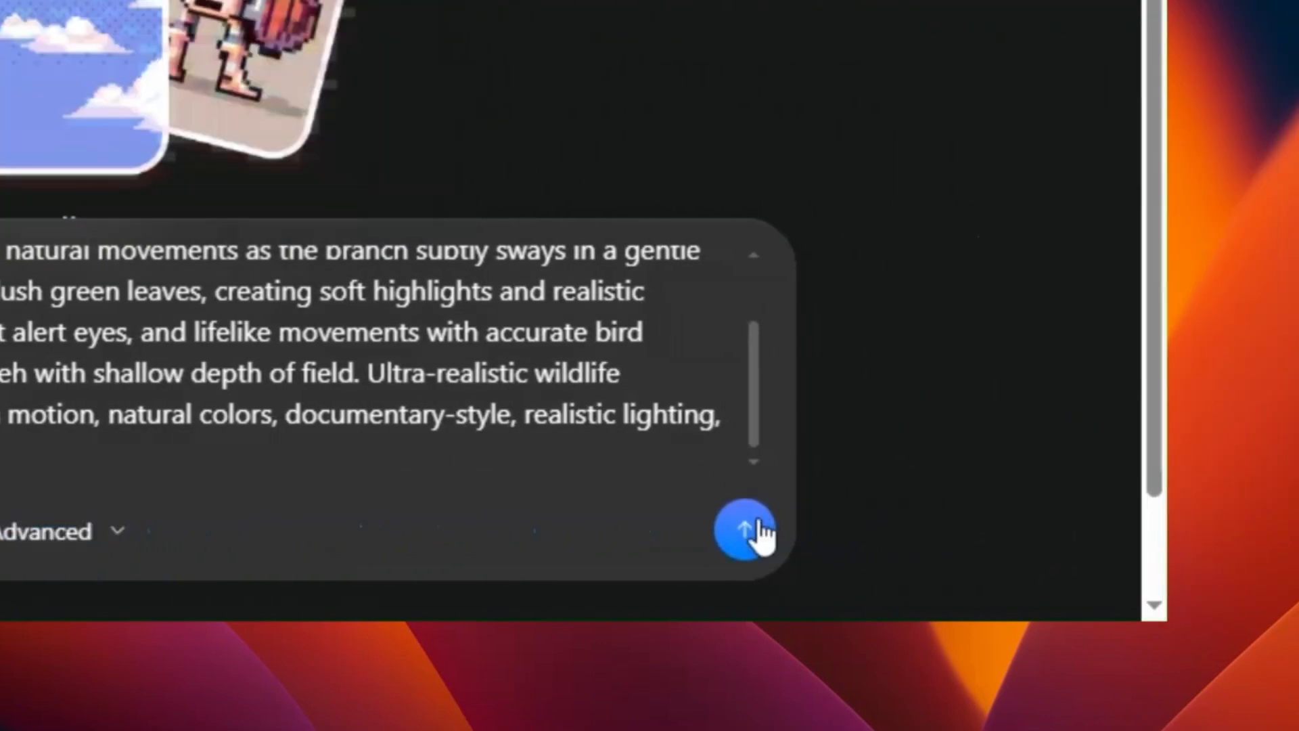
{"action": "left_click", "coordinate": [758, 523]}
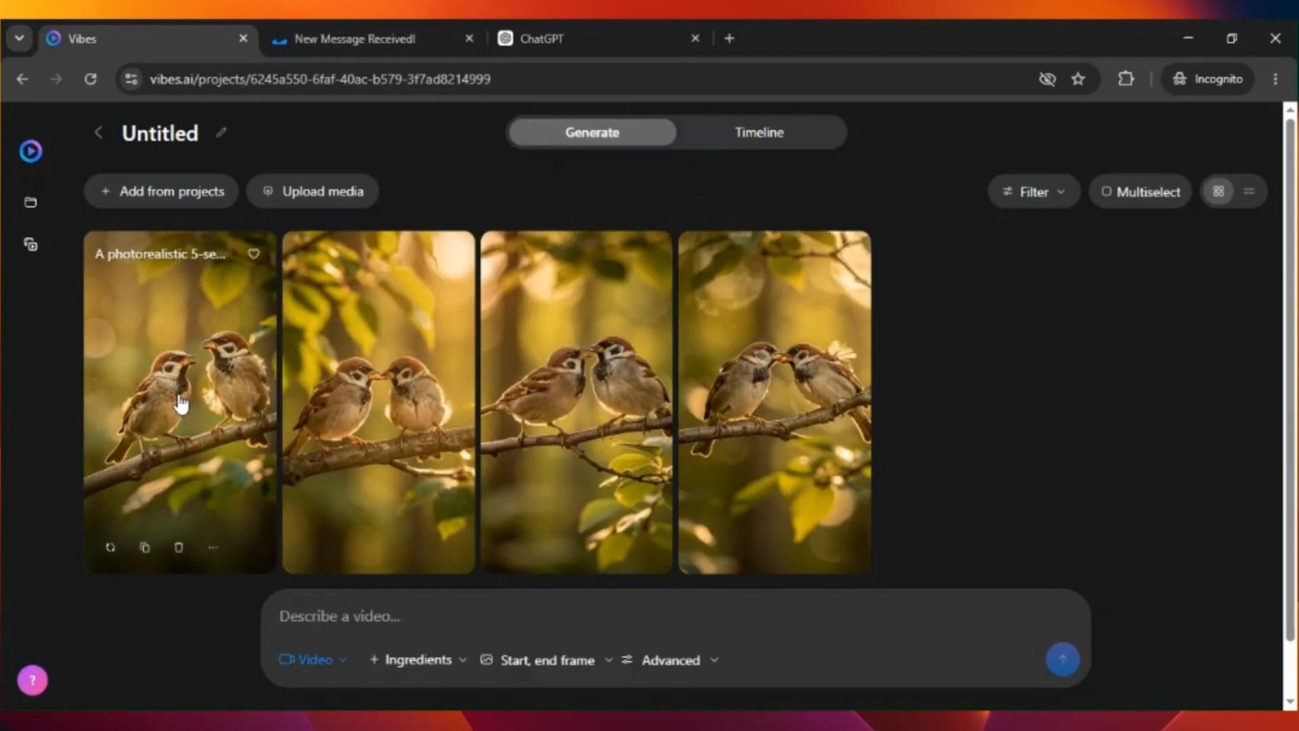
Open the first generated sparrow video, play it, and switch to the second variation.
{"action": "left_click", "coordinate": [181, 403]}
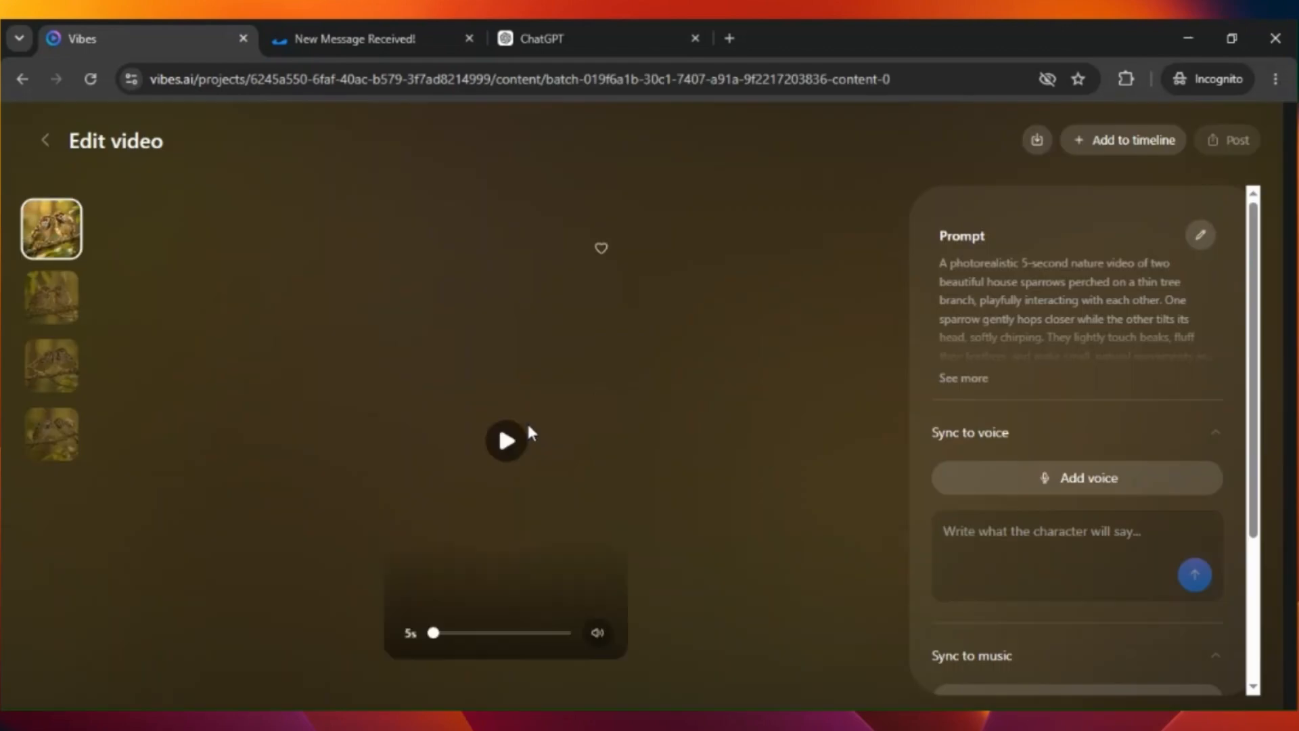
{"action": "left_click", "coordinate": [508, 441]}
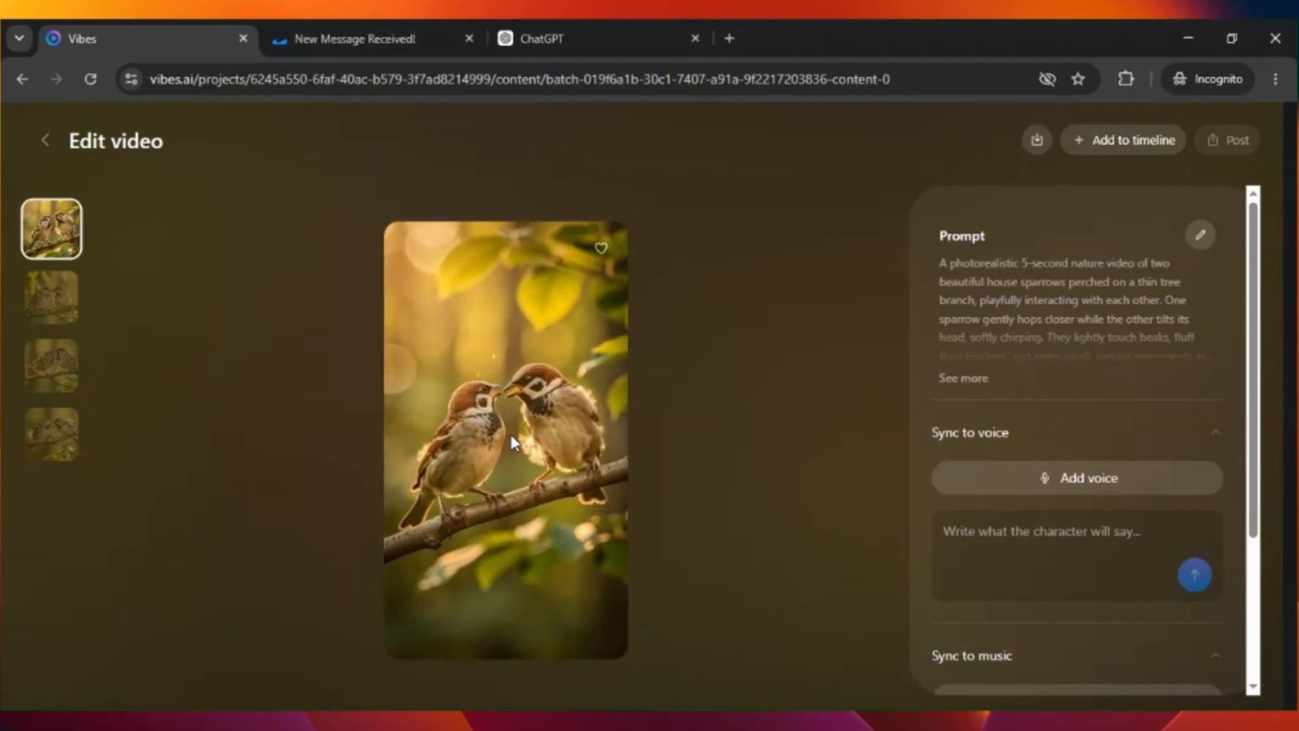
{"action": "left_click", "coordinate": [64, 295]}
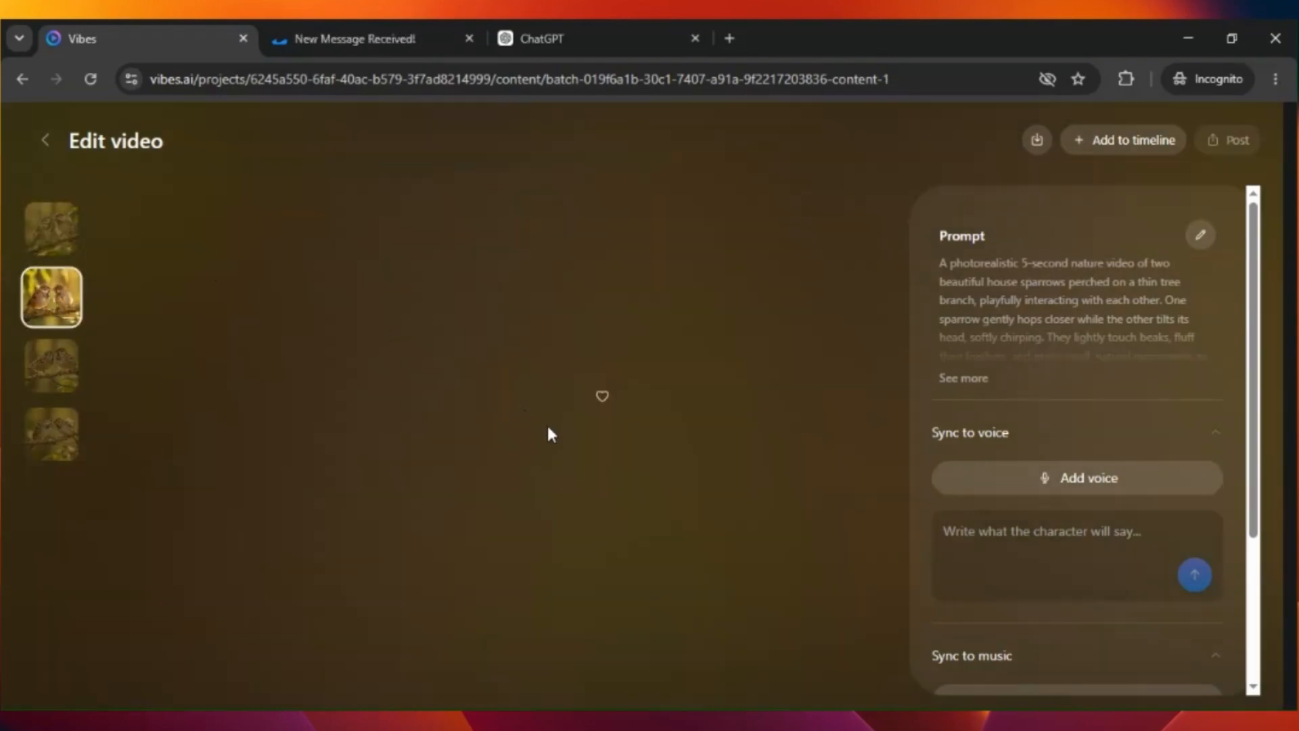